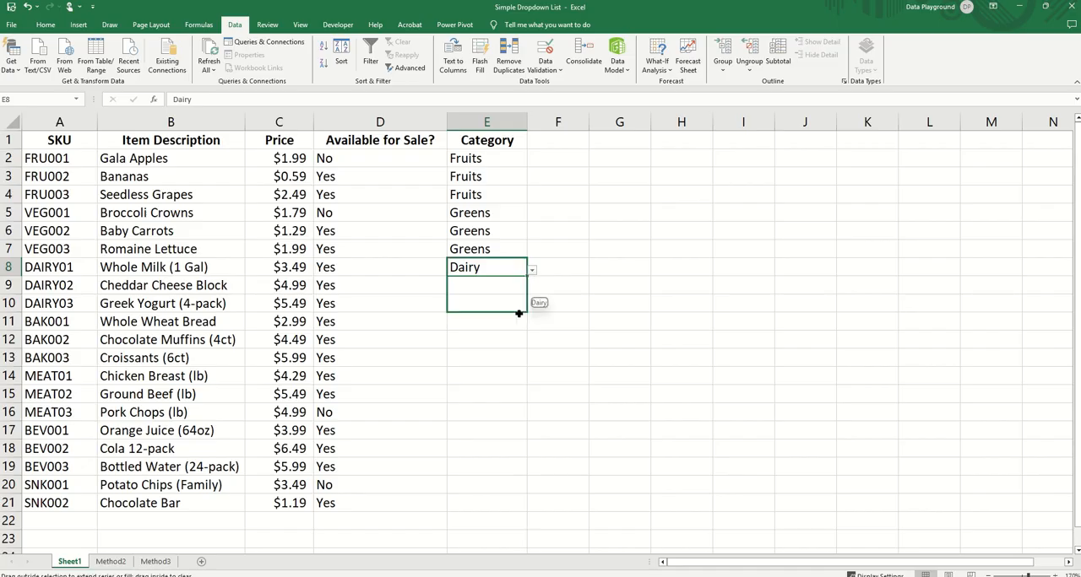
Step: Choose Bakery as the category for Whole Wheat Bread in E11 and Meat for Chicken Breast in E14
click(514, 320)
click(498, 322)
click(531, 326)
click(472, 376)
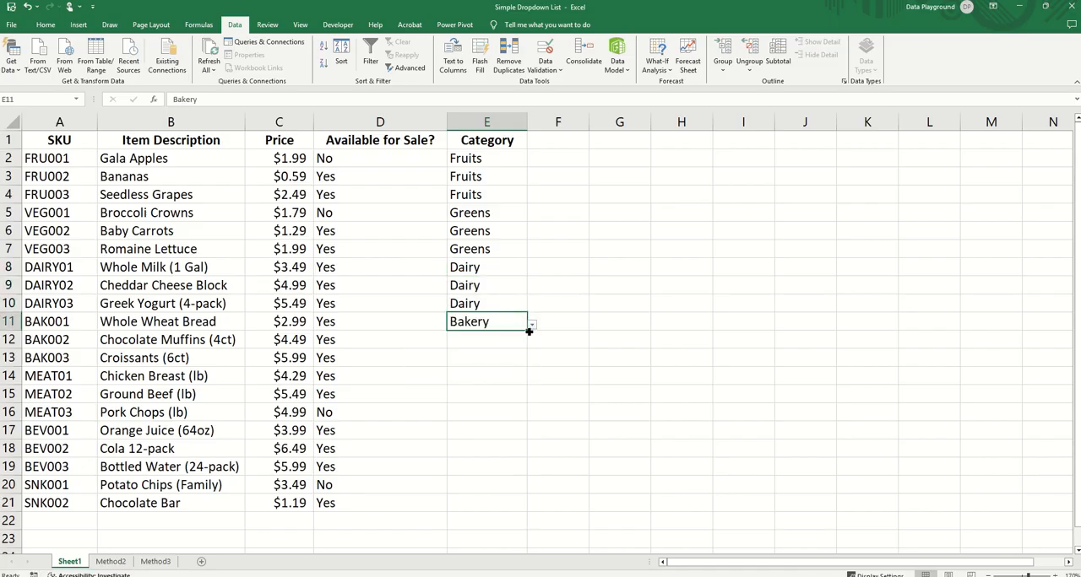
click(485, 376)
click(532, 381)
click(473, 446)
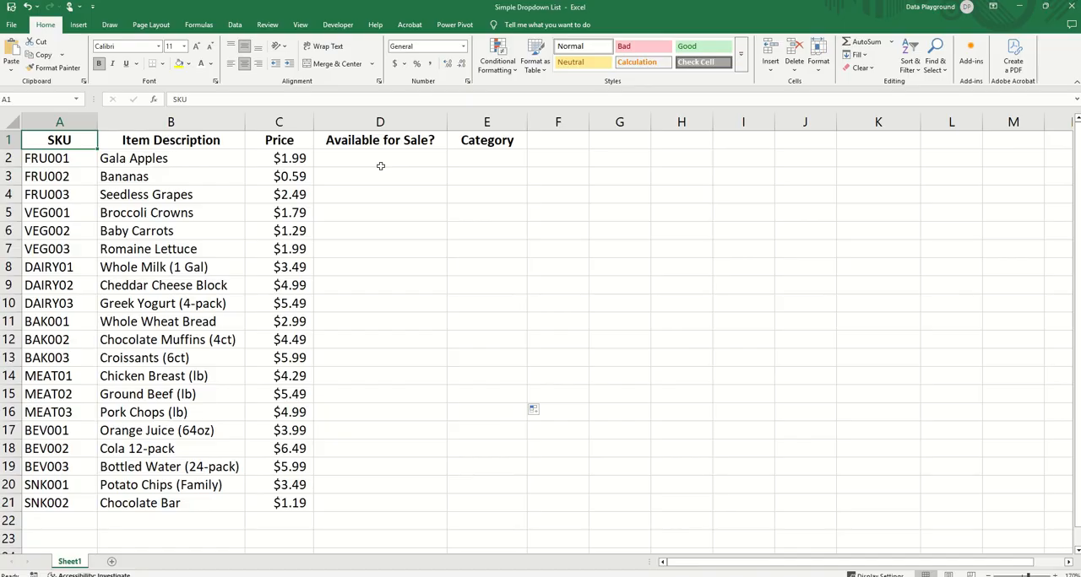
Step: Apply list data validation to the Available for Sale? cells D2:D21 with the source Yes,No
drag(375, 158, 394, 501)
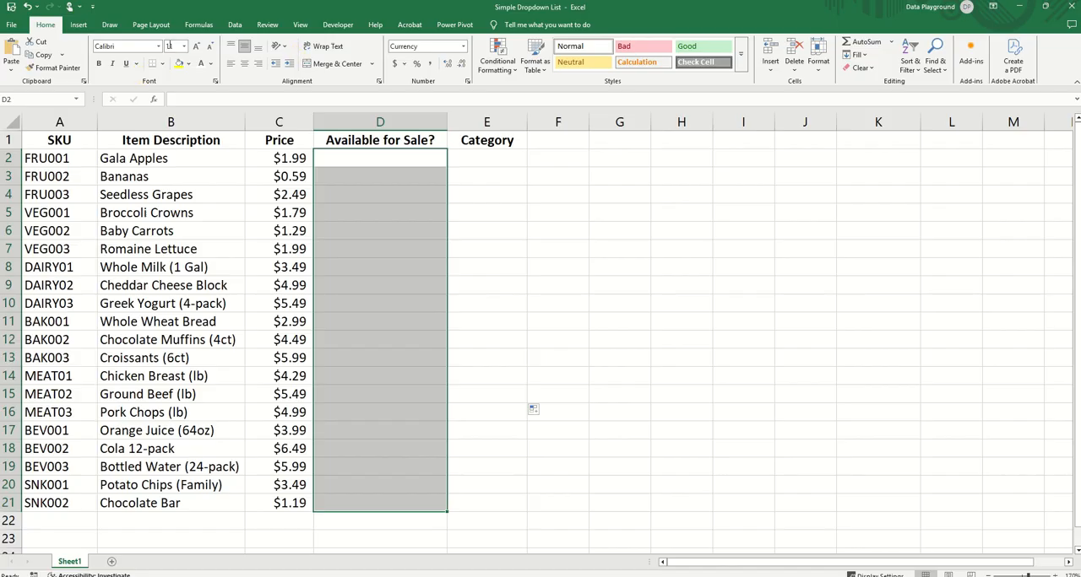
click(238, 26)
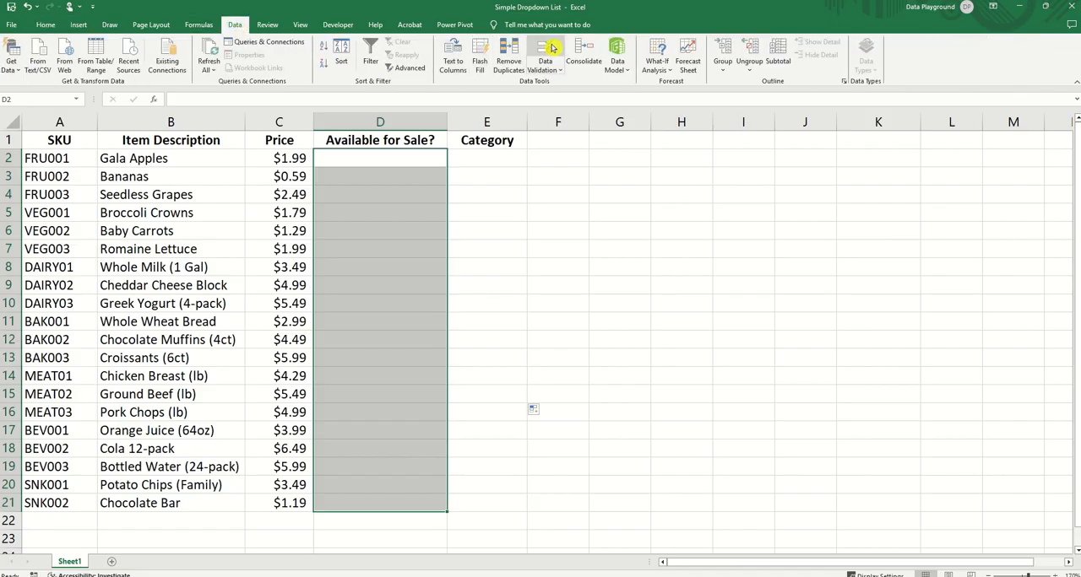
click(559, 73)
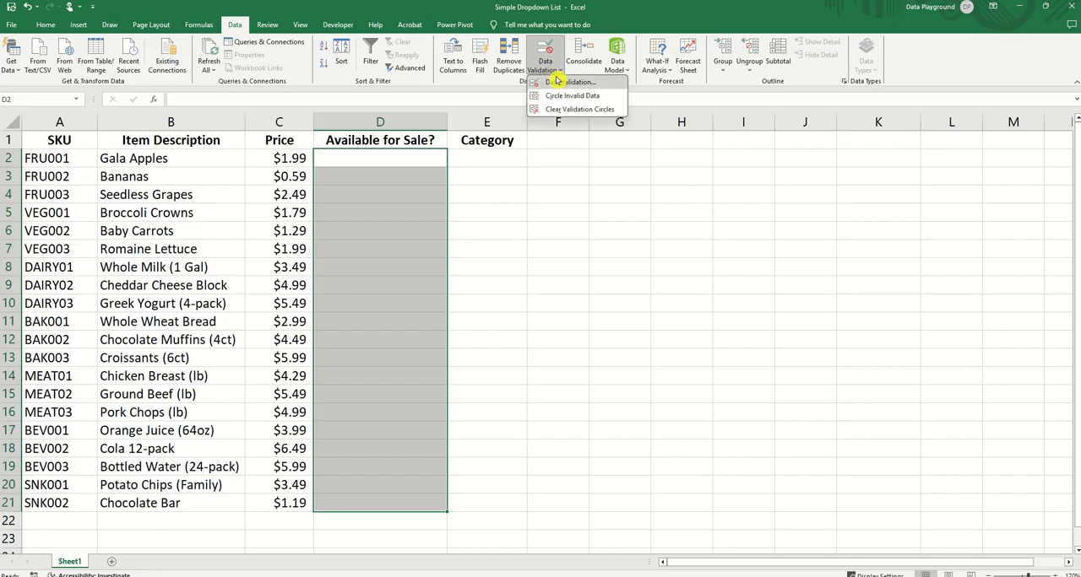
click(563, 82)
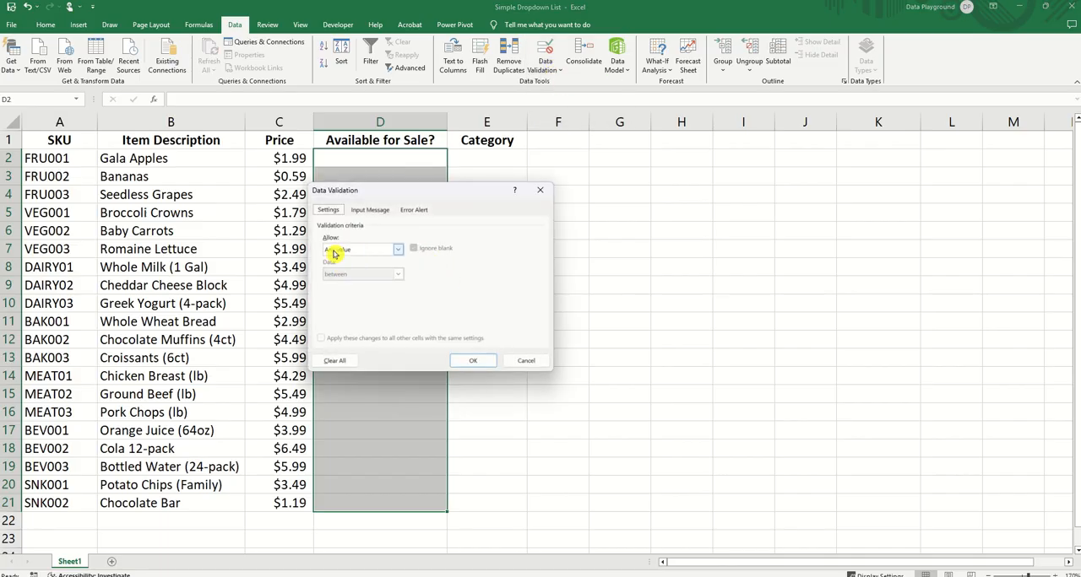
click(396, 251)
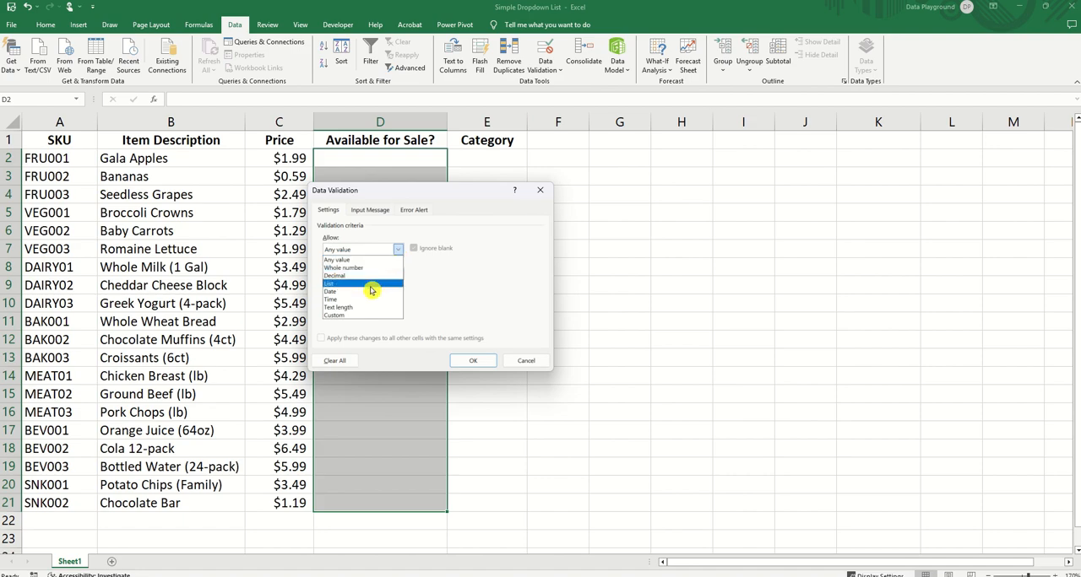
click(371, 284)
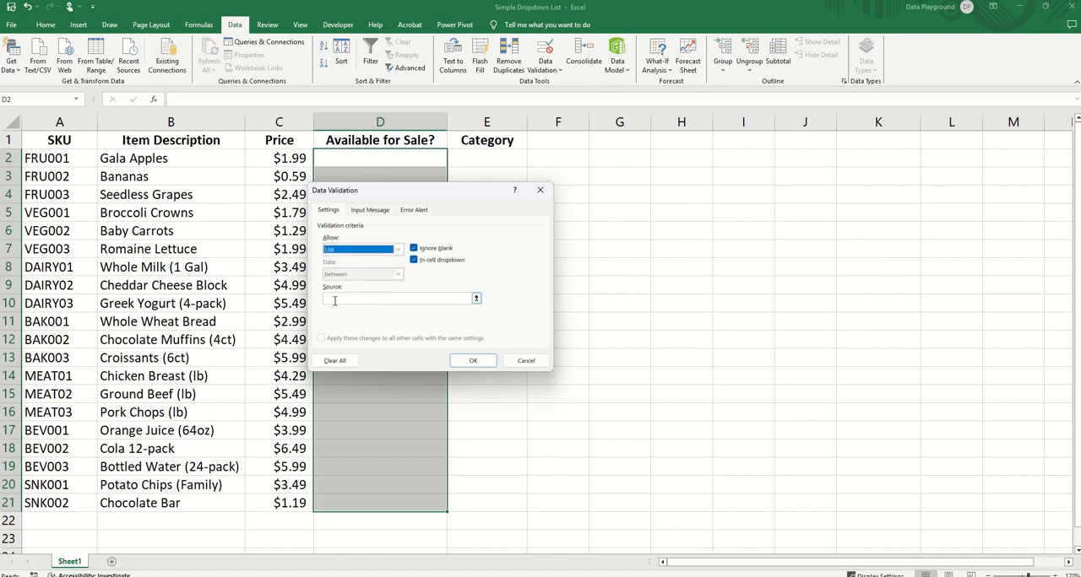
click(364, 299)
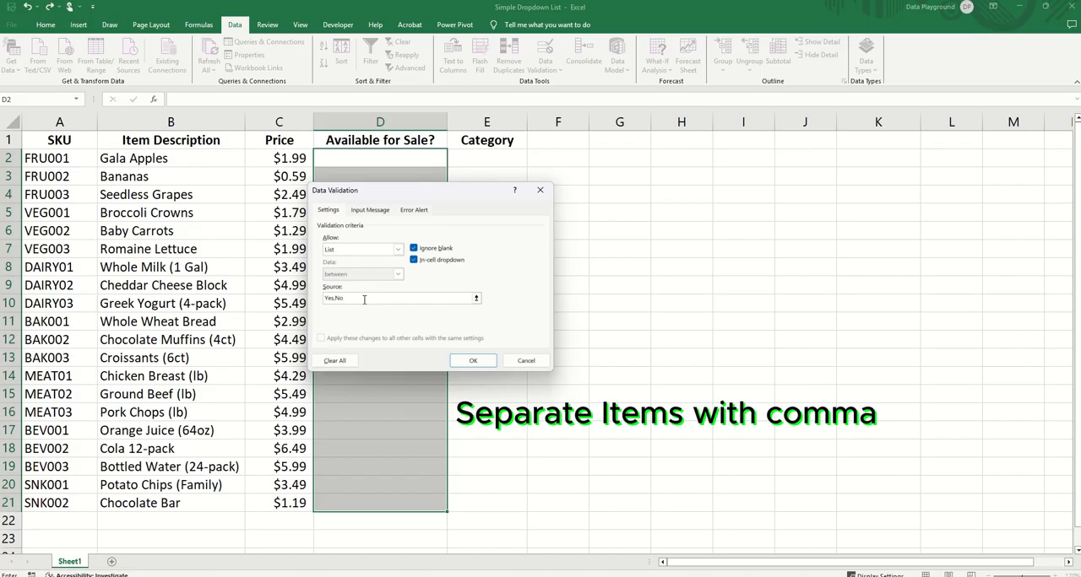
click(473, 362)
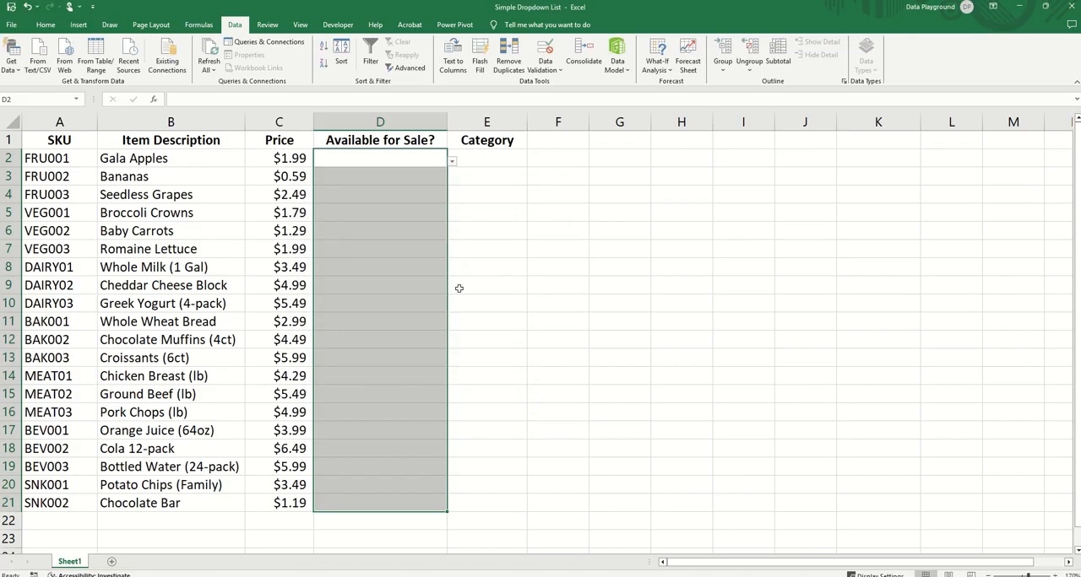
click(520, 265)
Step: Choose No in D2 for Gala Apples and Yes in D3 for Bananas, and open the choices for Seedless Grapes in D4
click(392, 164)
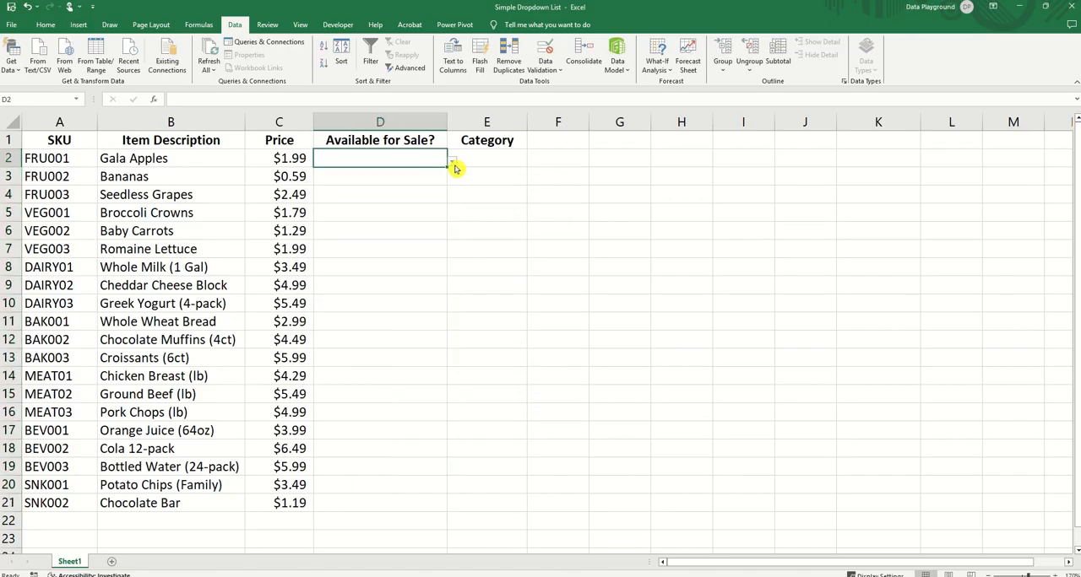
click(452, 165)
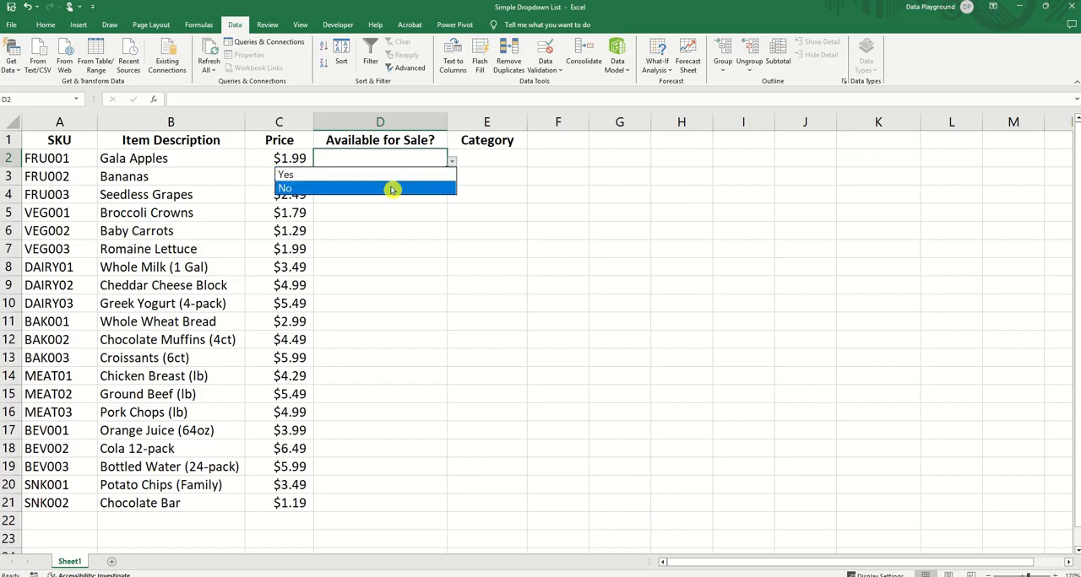
click(390, 186)
click(439, 178)
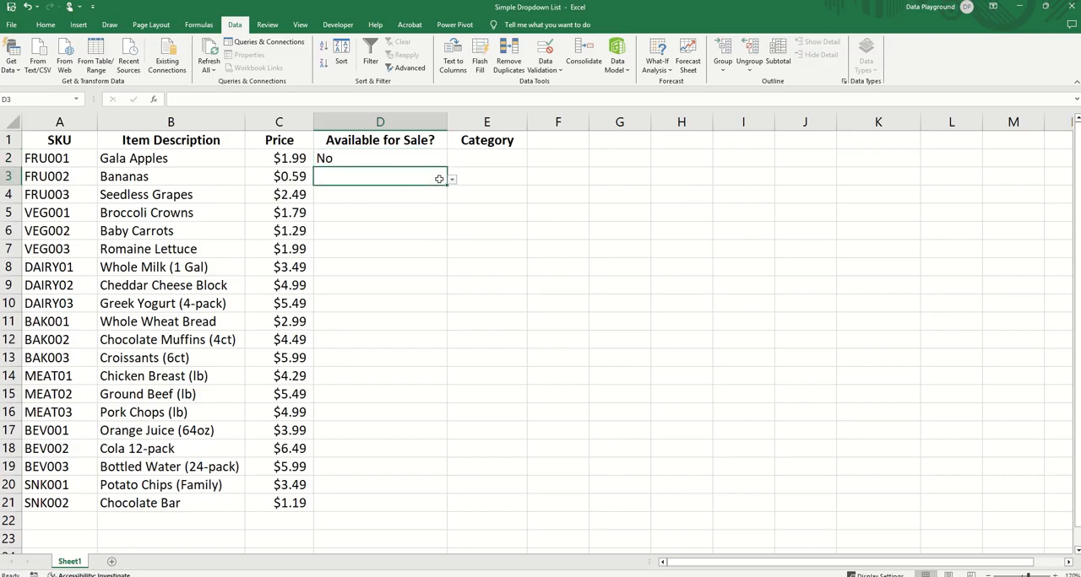
click(451, 182)
click(380, 194)
click(434, 197)
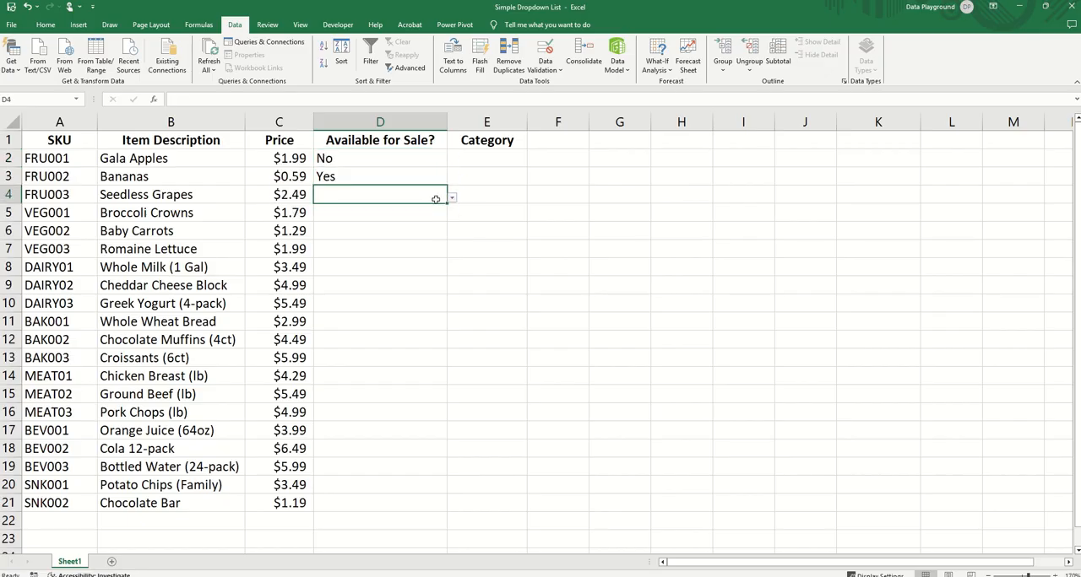
click(452, 200)
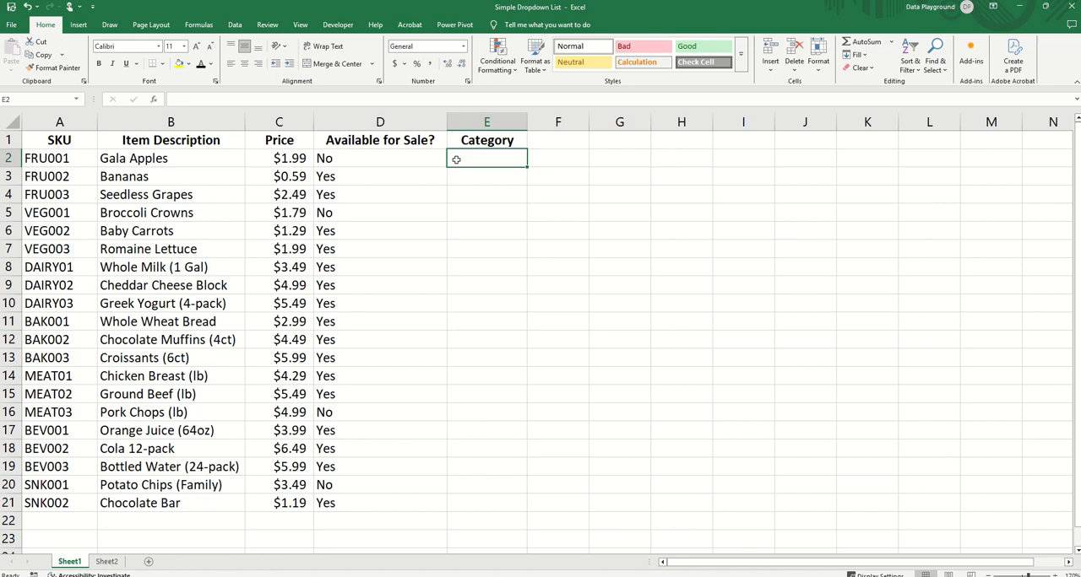
Step: Check the Category List on Sheet2 and start a list-type data validation rule for Category cells E2:E21 on Sheet1
click(106, 562)
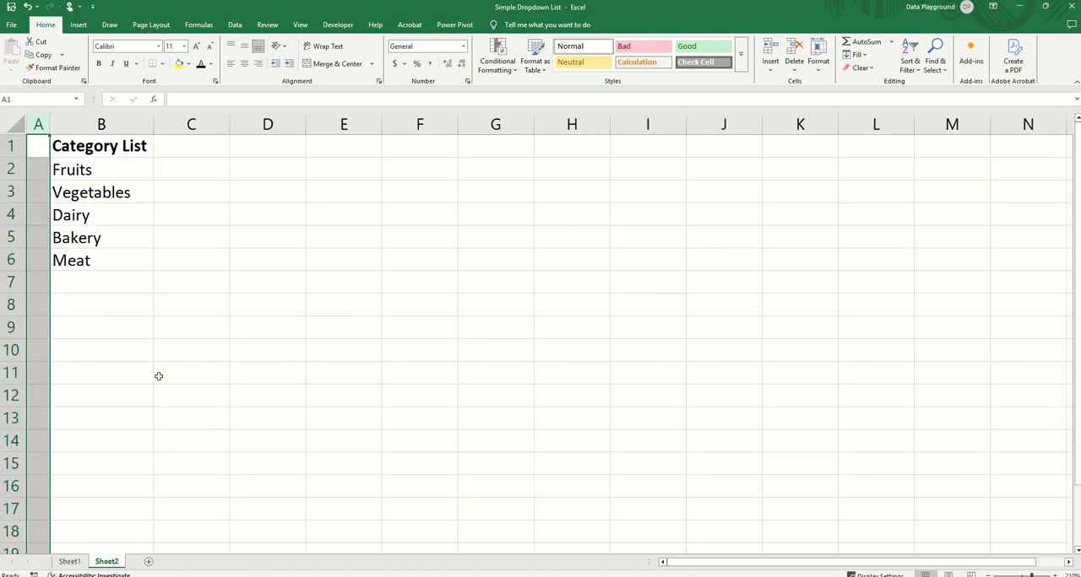
click(137, 184)
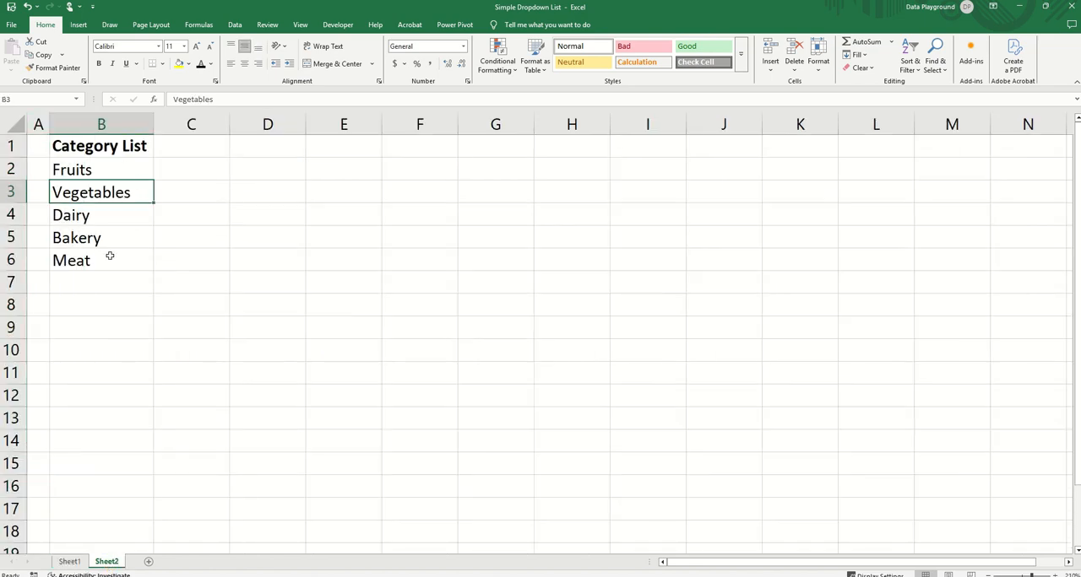
click(75, 563)
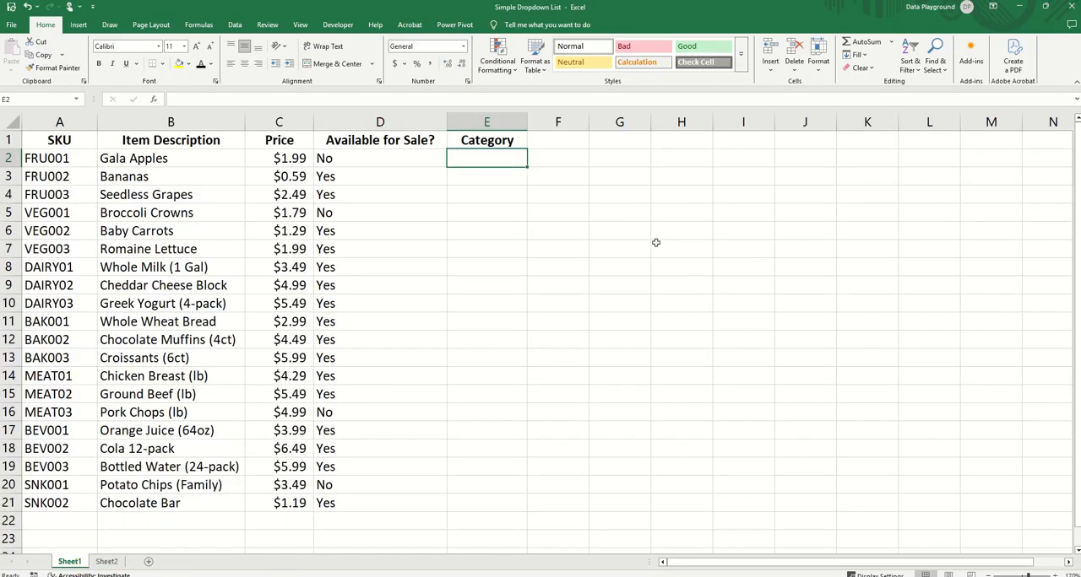
drag(475, 158, 461, 509)
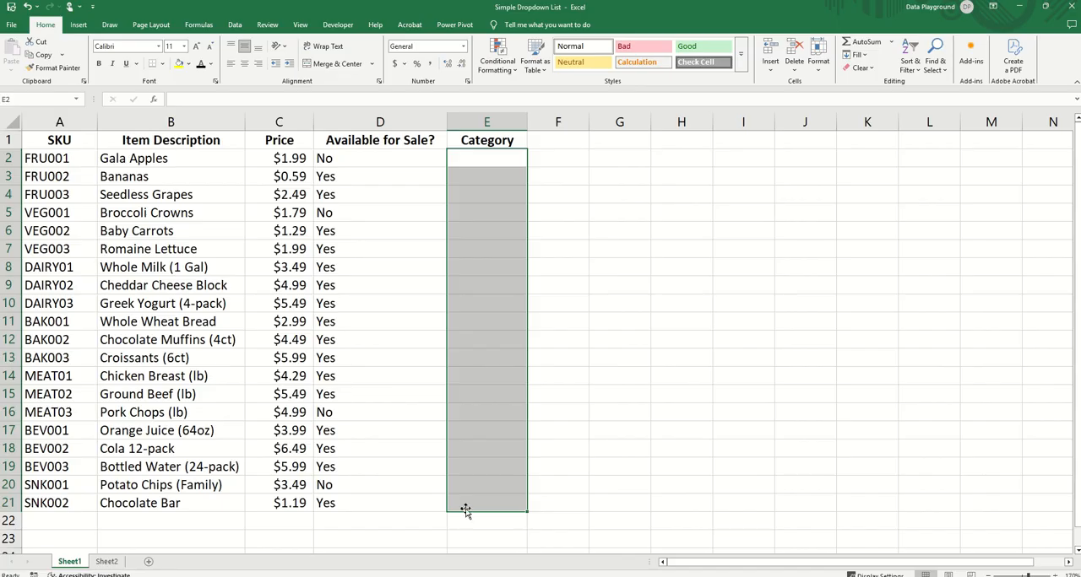
click(234, 28)
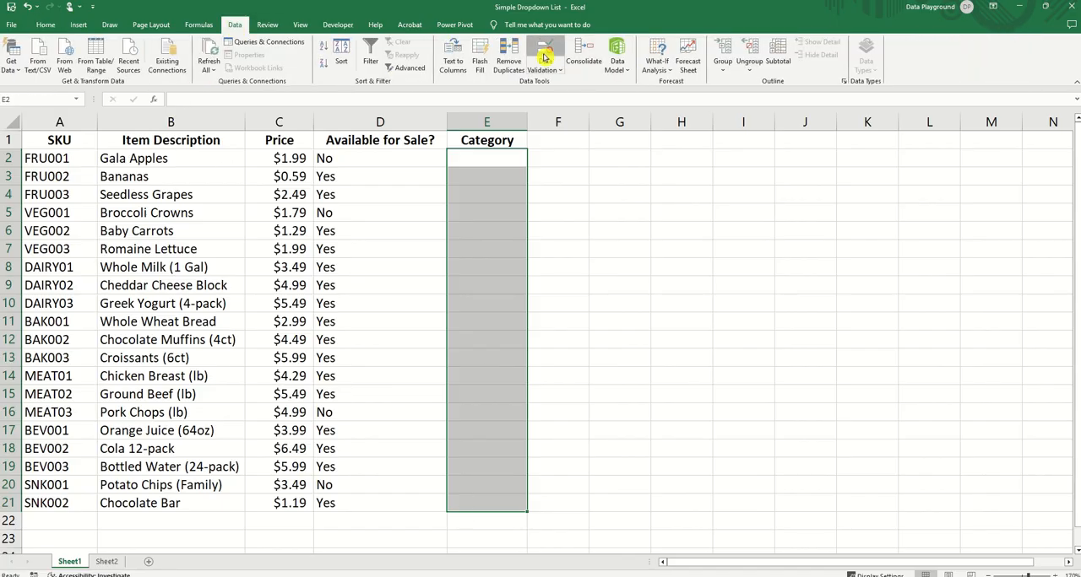
click(544, 56)
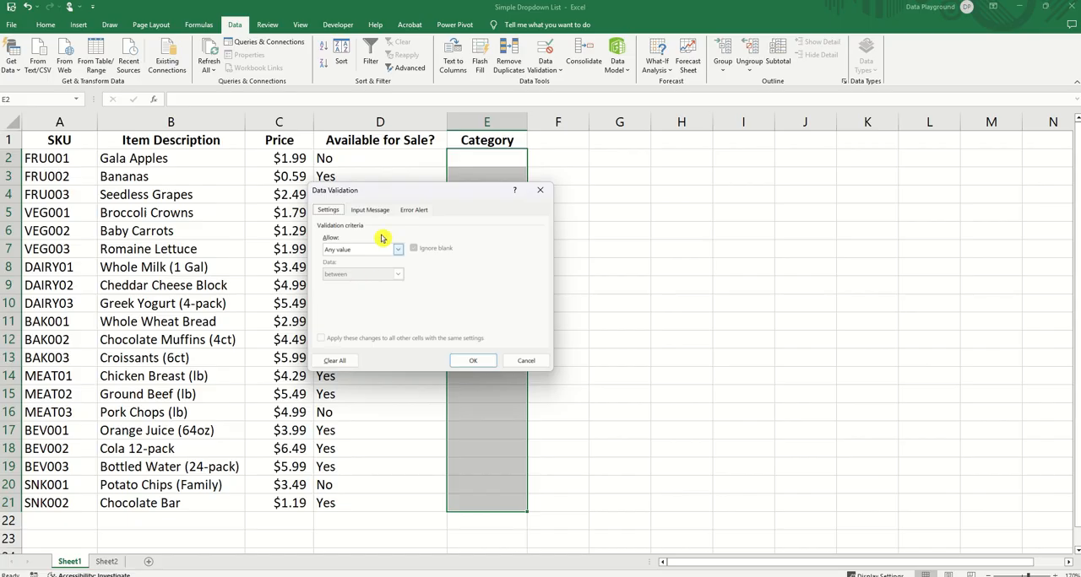
click(385, 252)
click(369, 286)
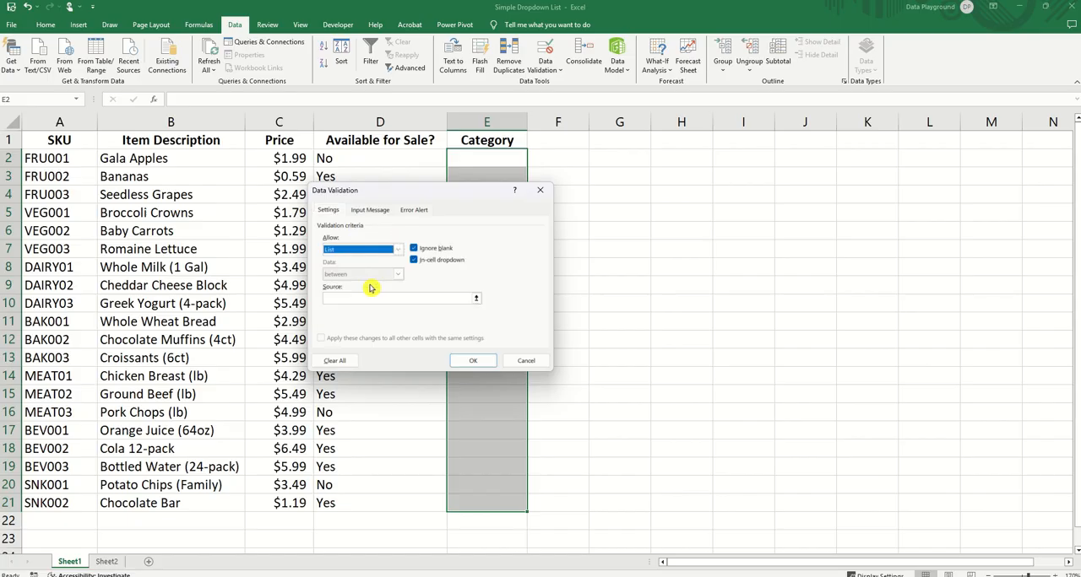
Step: Set the validation list source to =Sheet2!$B$2:$B$6 and apply the rule
click(339, 299)
text(=)
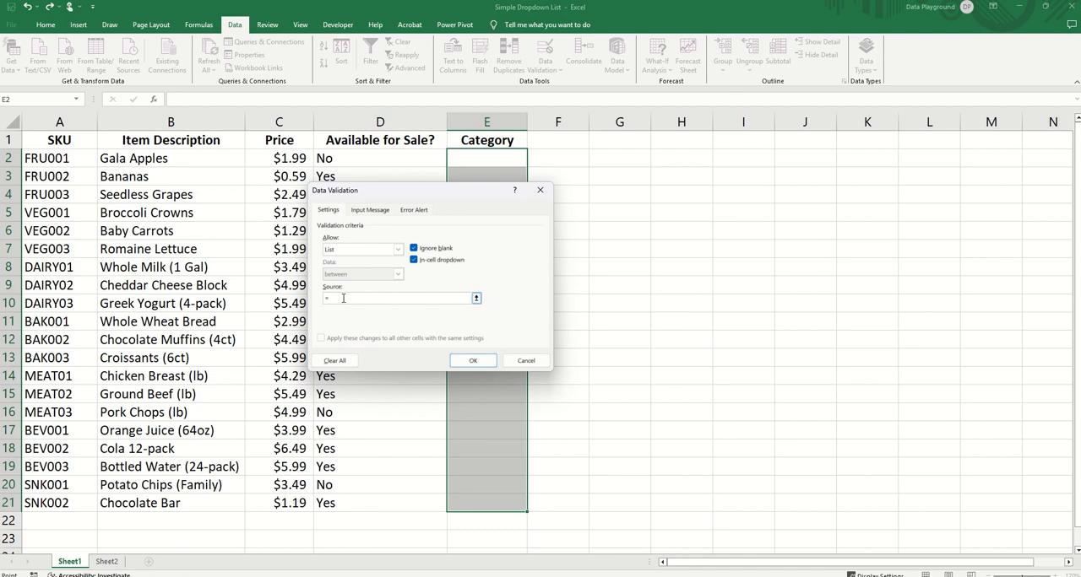
click(106, 561)
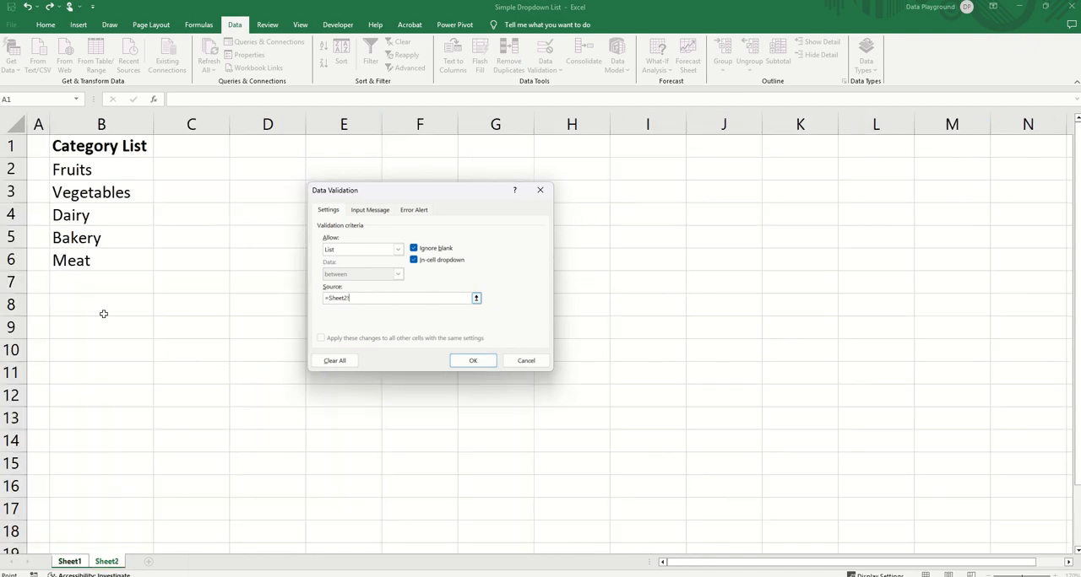
drag(79, 170, 84, 260)
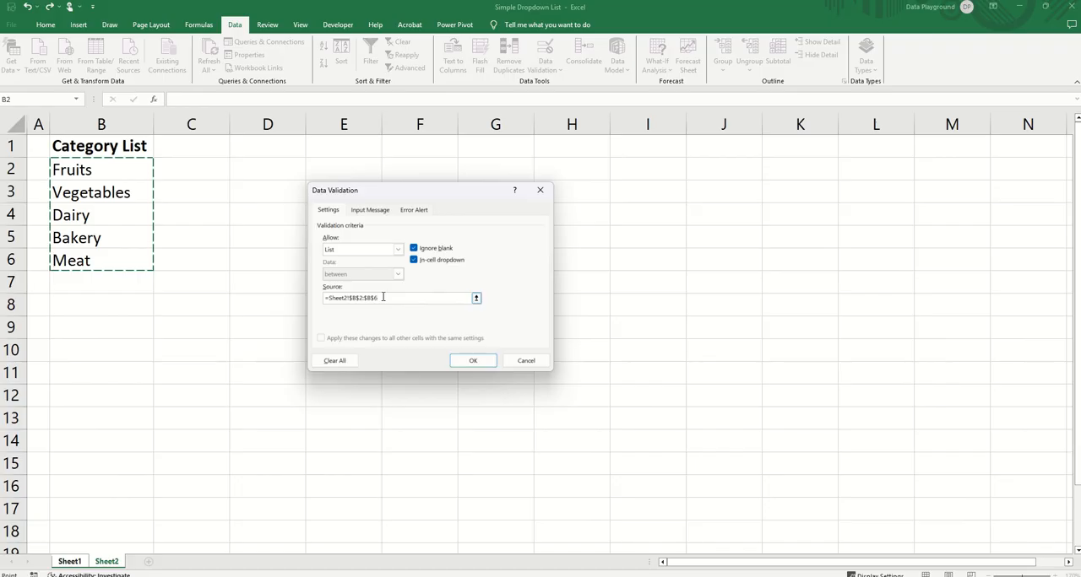
click(485, 365)
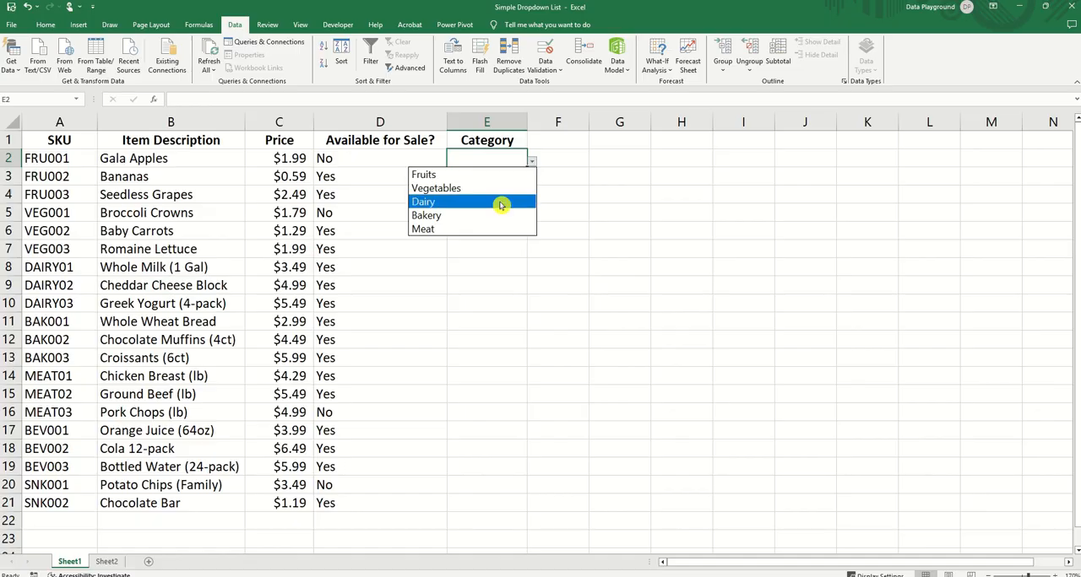
Step: Choose Fruits as the category for Gala Apples, Bananas and Seedless Grapes in E2:E4
click(502, 174)
click(523, 177)
click(527, 184)
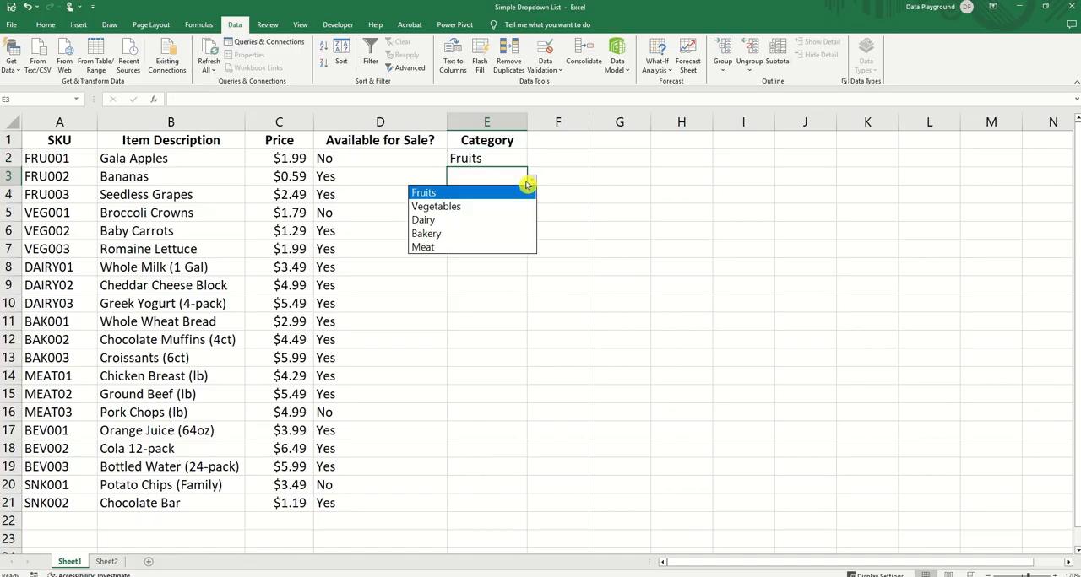
click(497, 193)
click(516, 195)
click(532, 197)
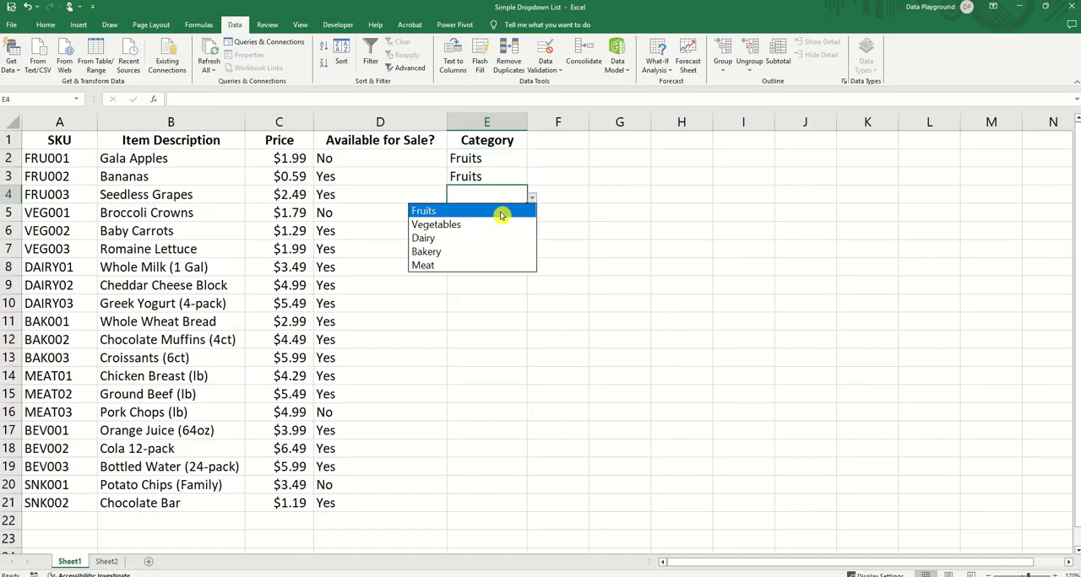
click(500, 213)
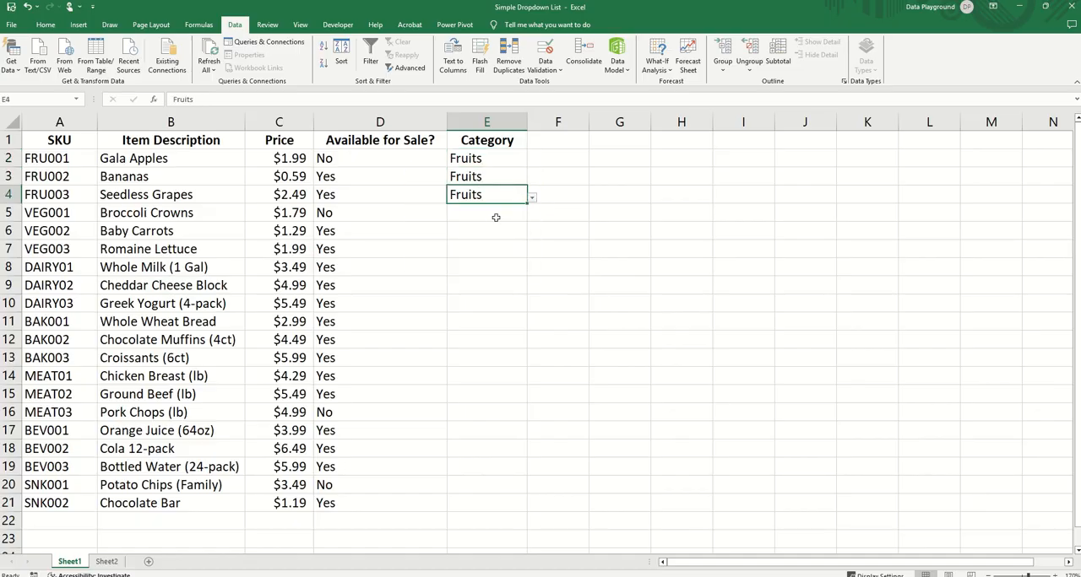
Step: Change the Category List entry in cell B3 of Sheet2 to Greens
click(107, 564)
click(108, 241)
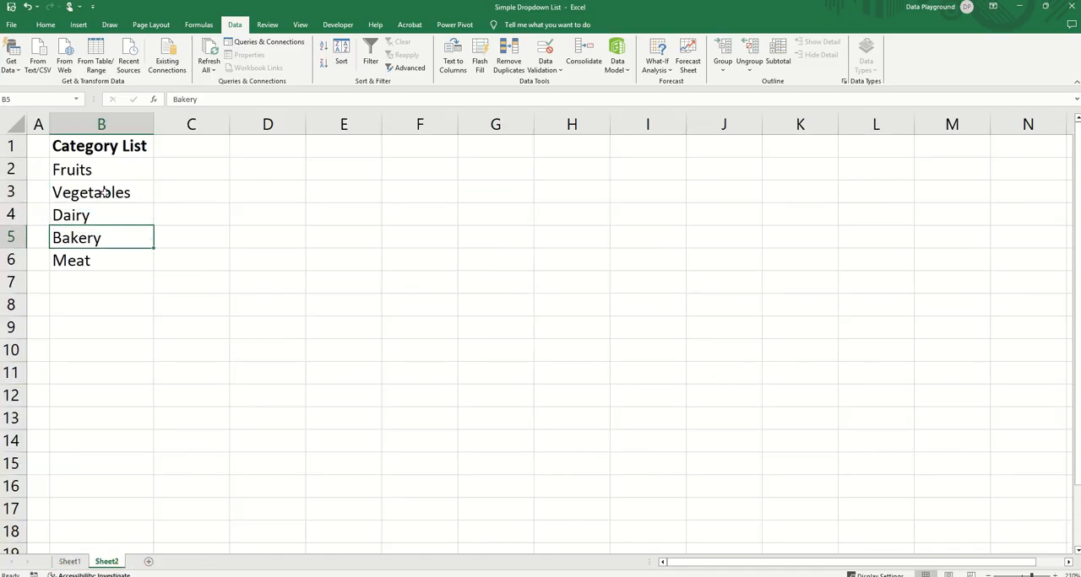
click(105, 191)
text(Greens)
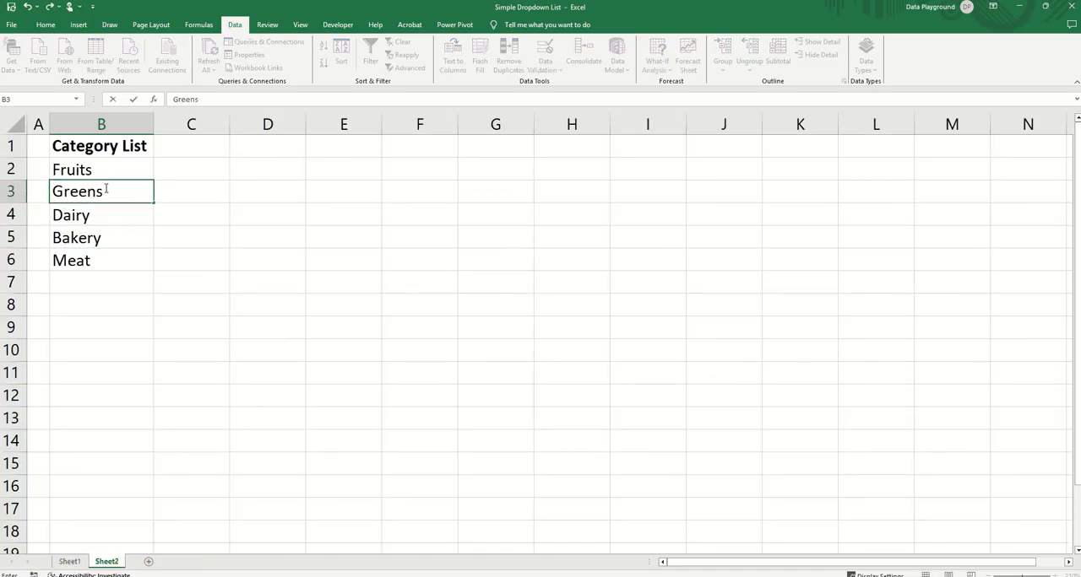
key(Return)
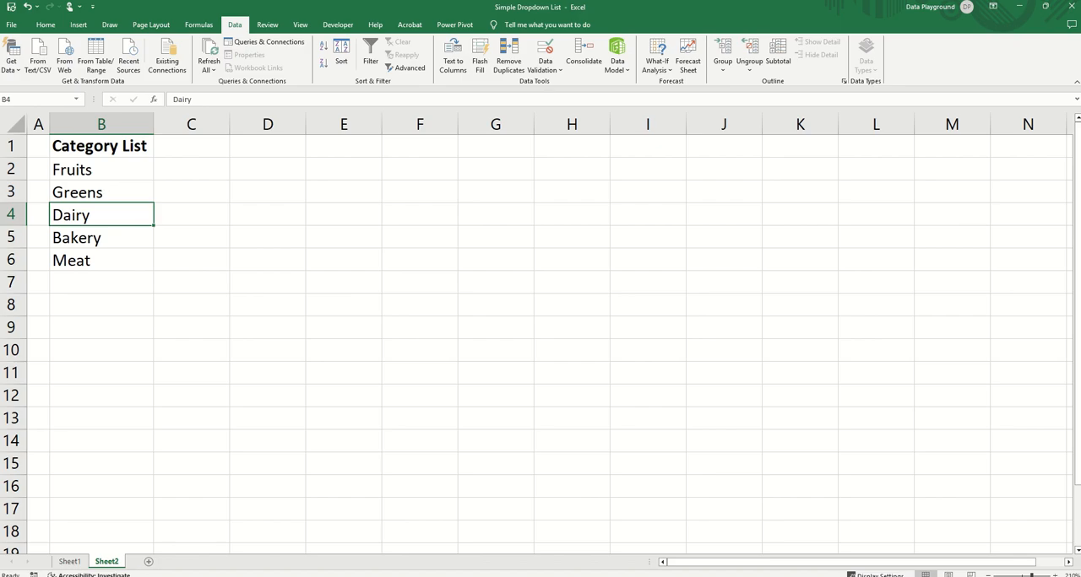
Step: On Sheet1, choose Greens as the category for Broccoli Crowns in E5 and open the choices for Baby Carrots in E6
click(69, 562)
click(488, 216)
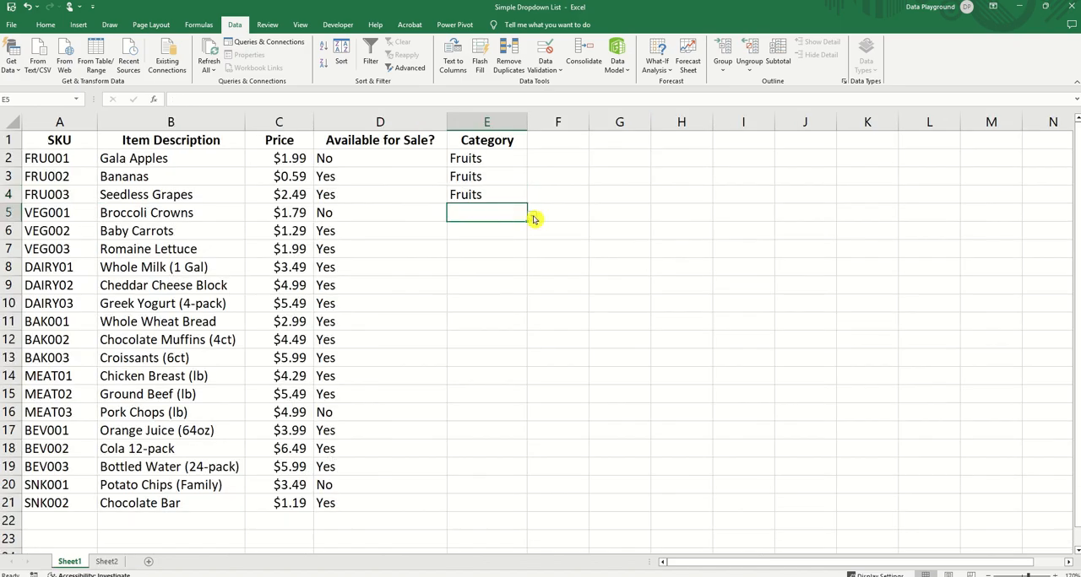
click(532, 216)
click(471, 245)
click(499, 231)
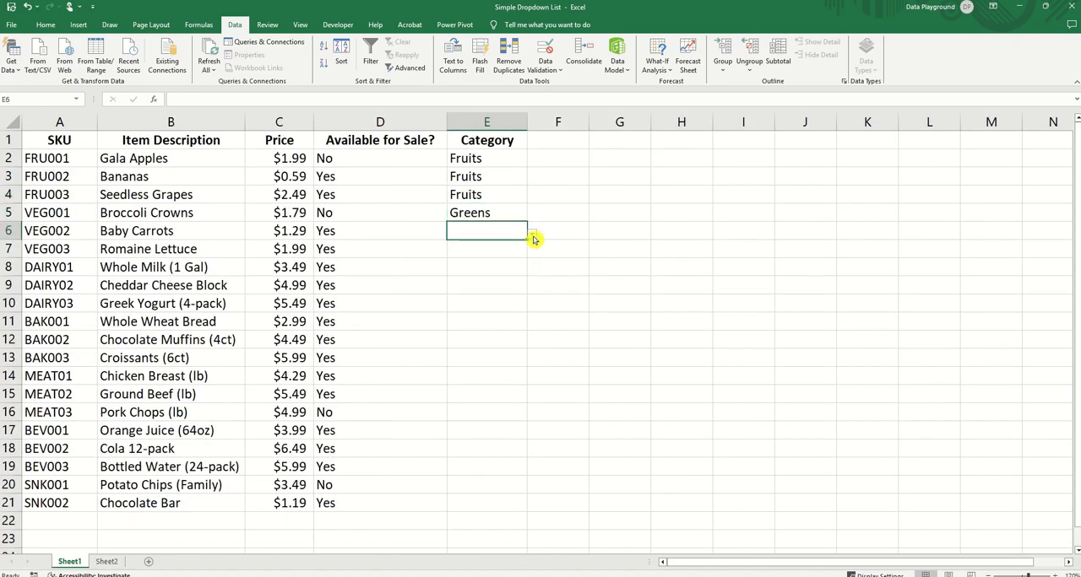
click(532, 231)
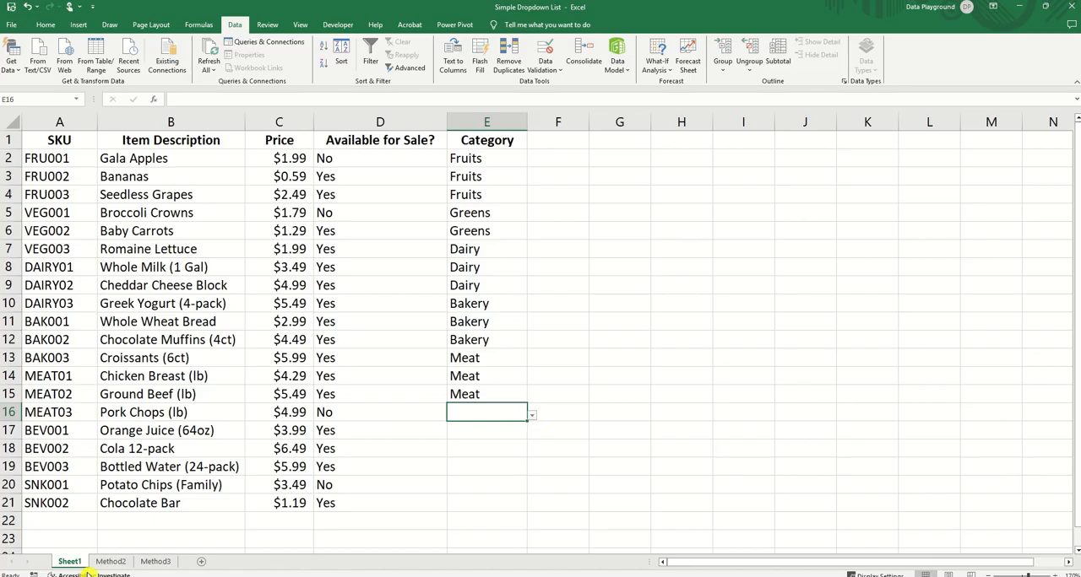
Step: Extend the validation list source for Sheet1 cell E16 to =Method2!$B$2:$B$8 and apply the rule
click(111, 561)
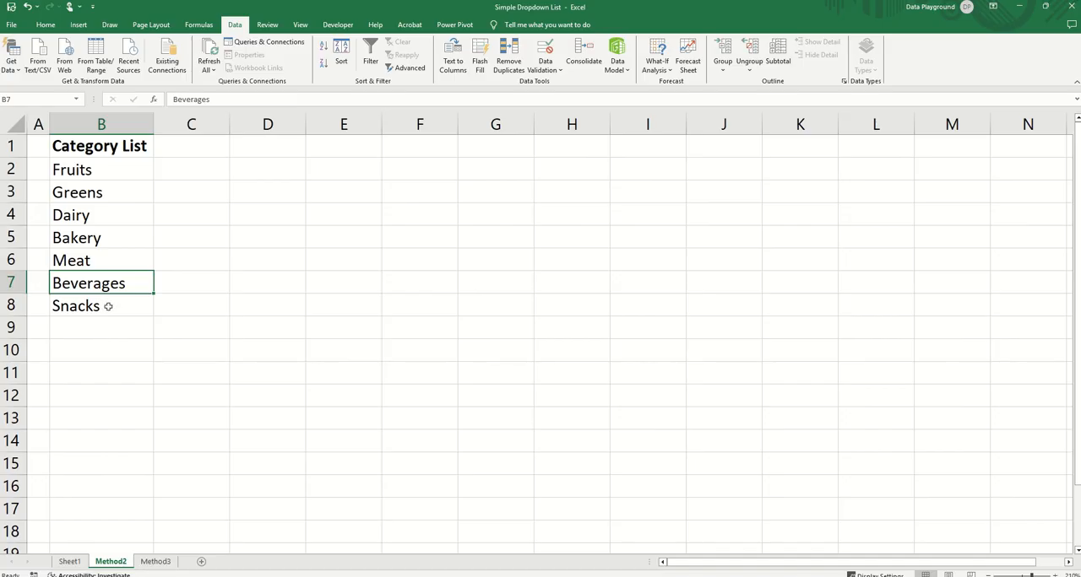
click(70, 562)
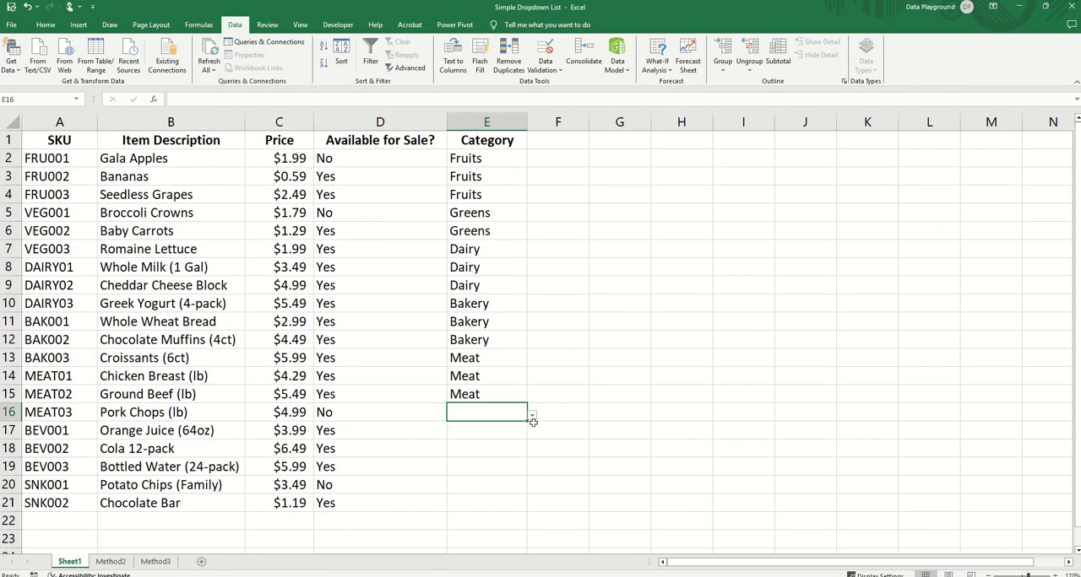
click(531, 414)
click(545, 54)
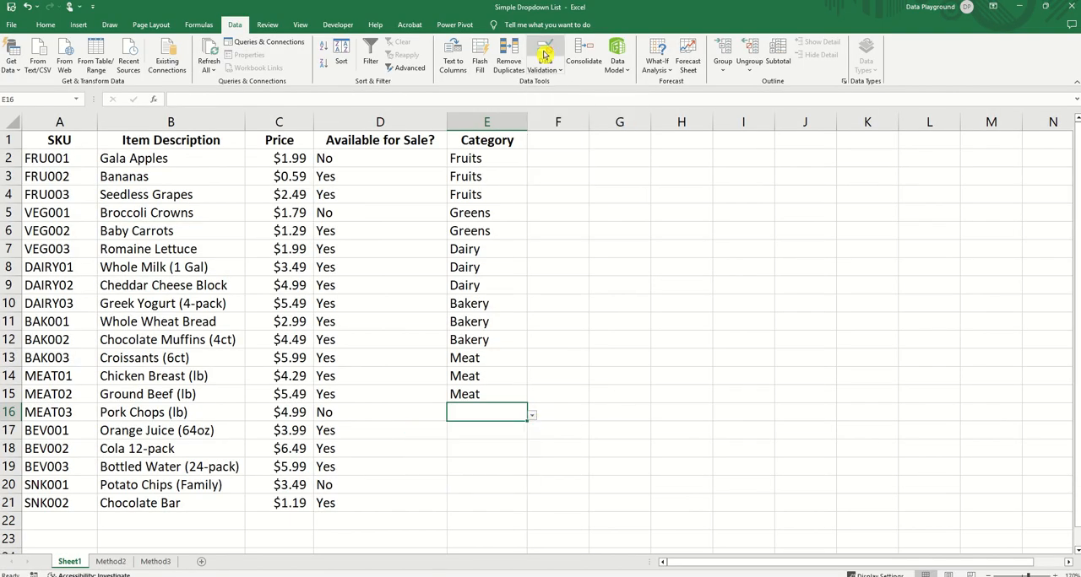
click(545, 52)
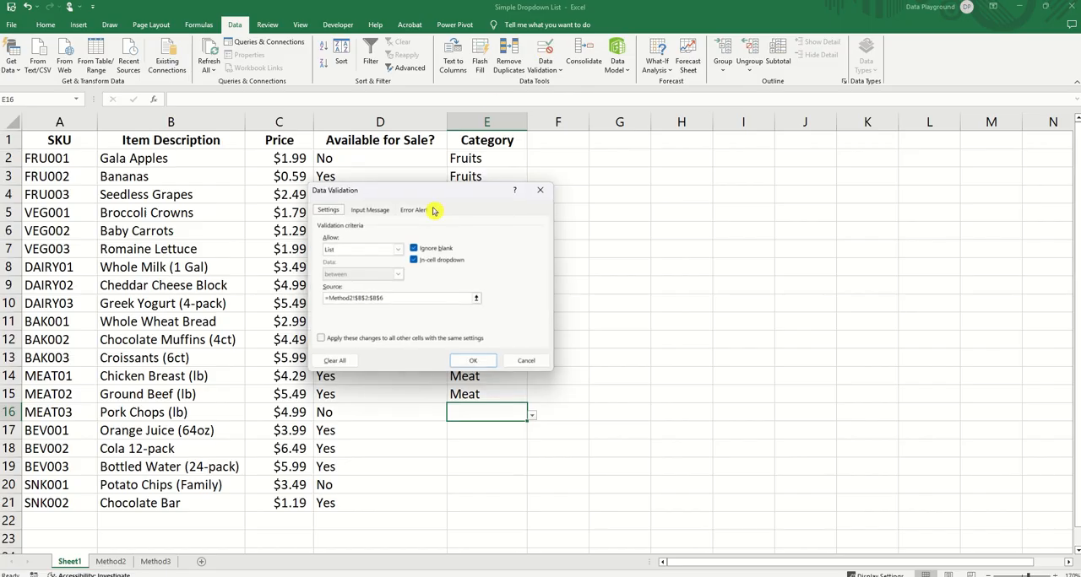
click(391, 298)
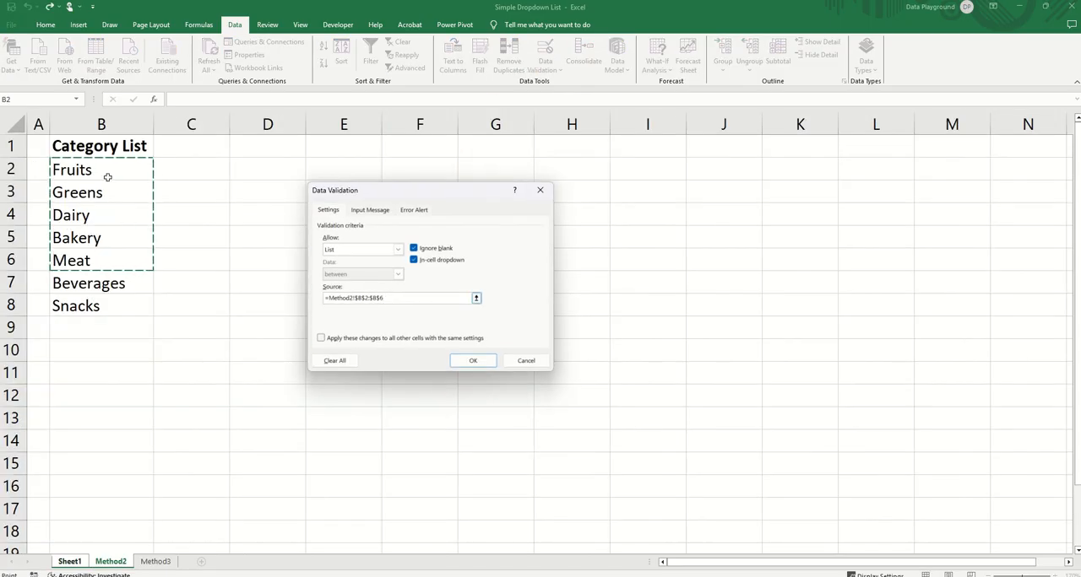
drag(106, 173, 102, 304)
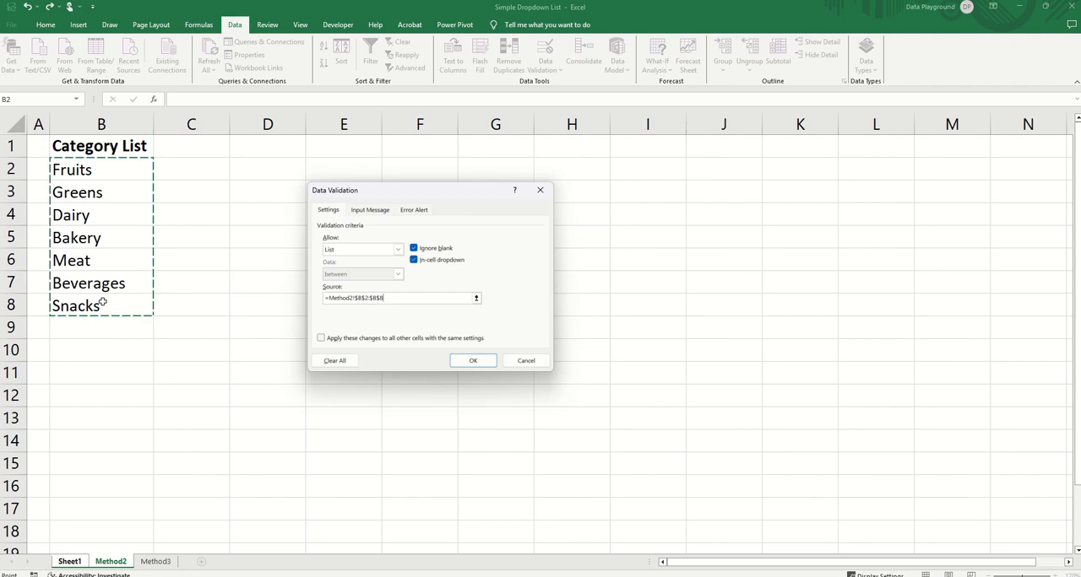
click(472, 361)
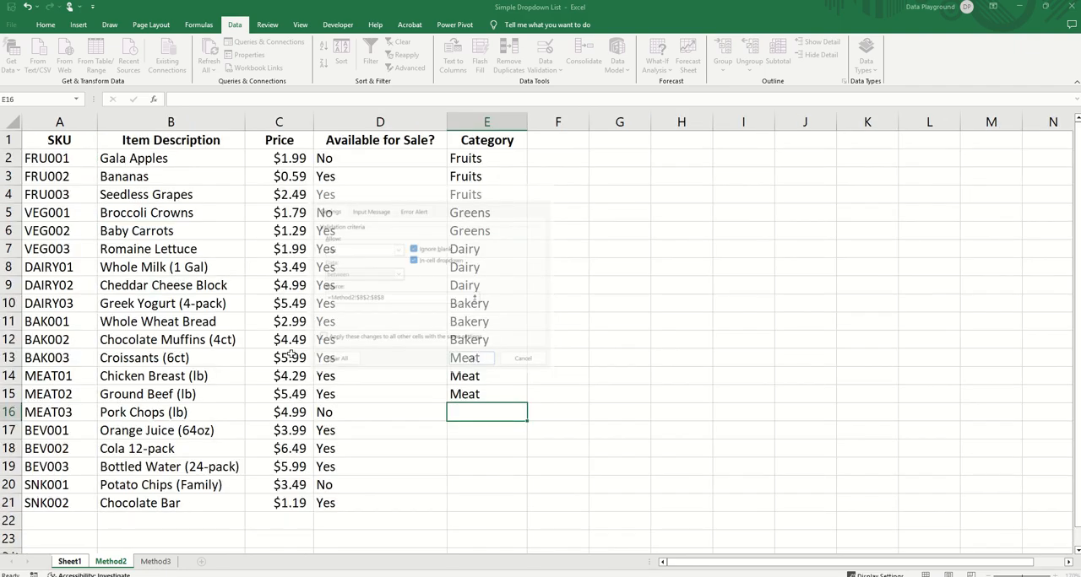
Step: Convert the Category List range B1:B6 on the Method3 sheet into a table with headers
click(155, 563)
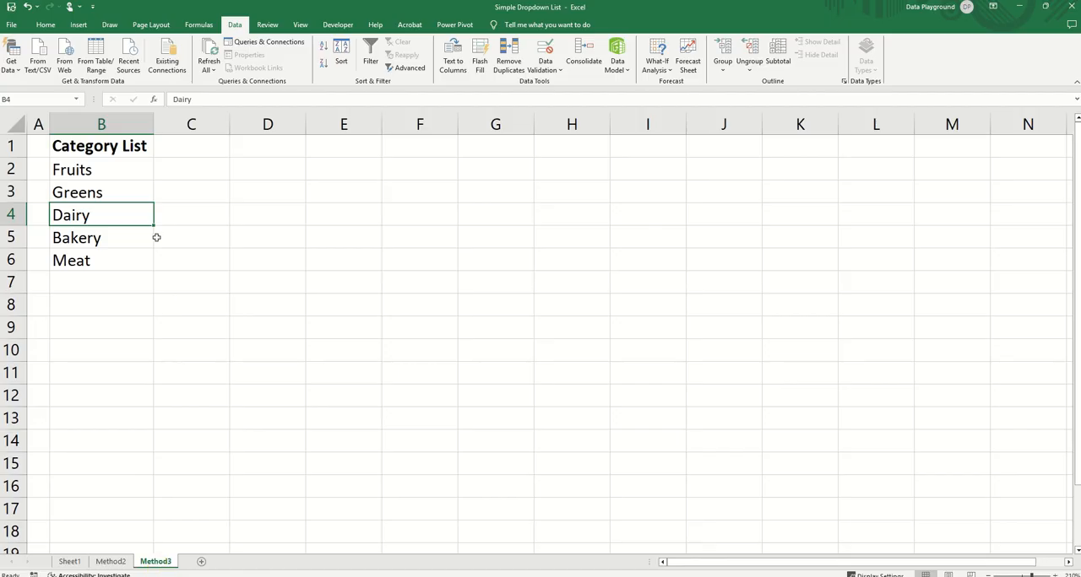
click(95, 283)
drag(99, 170, 107, 262)
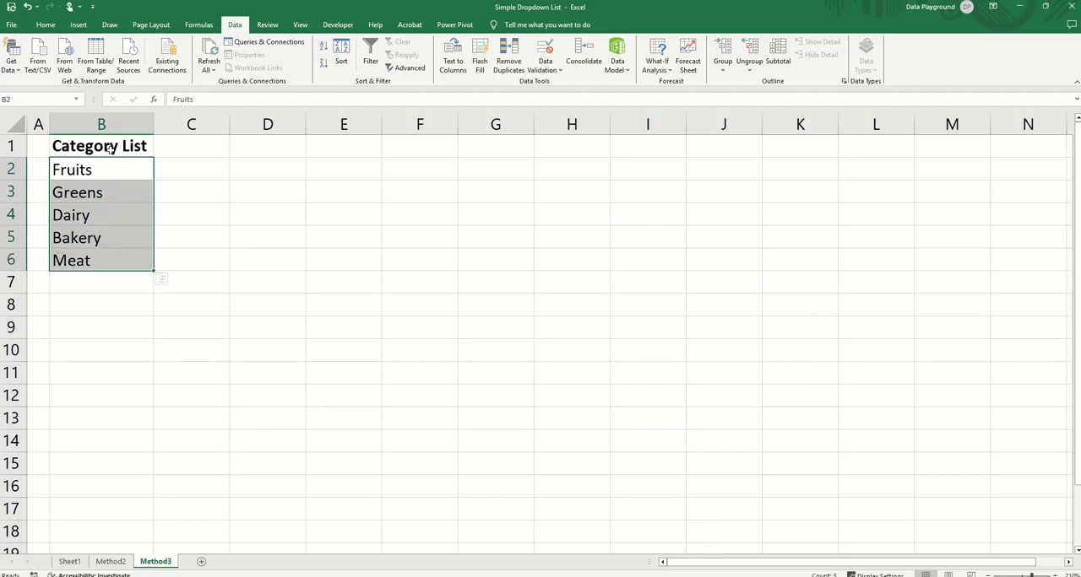
click(109, 171)
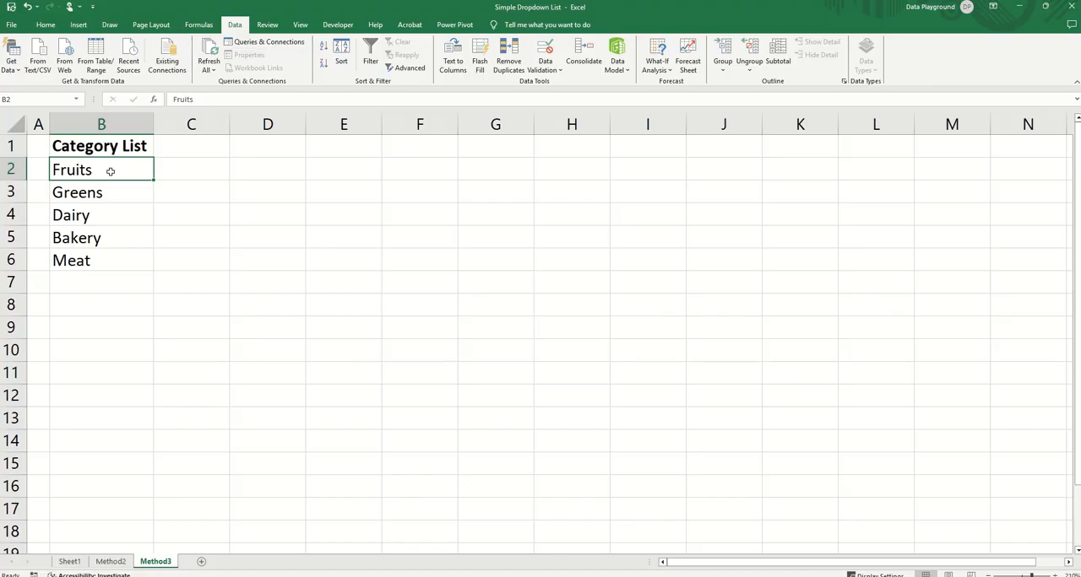
key(ctrl+t)
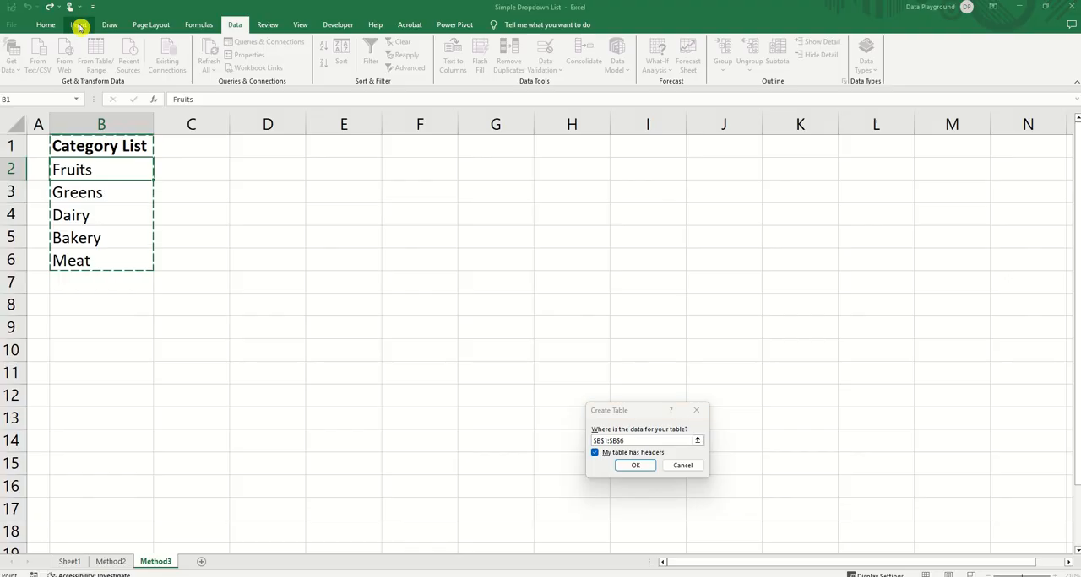
click(80, 27)
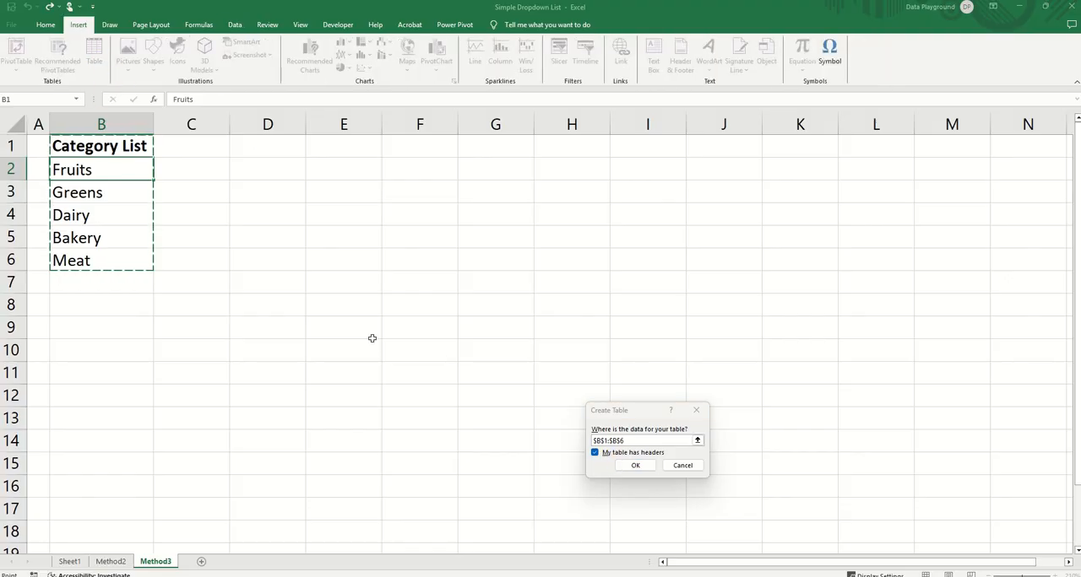
click(639, 466)
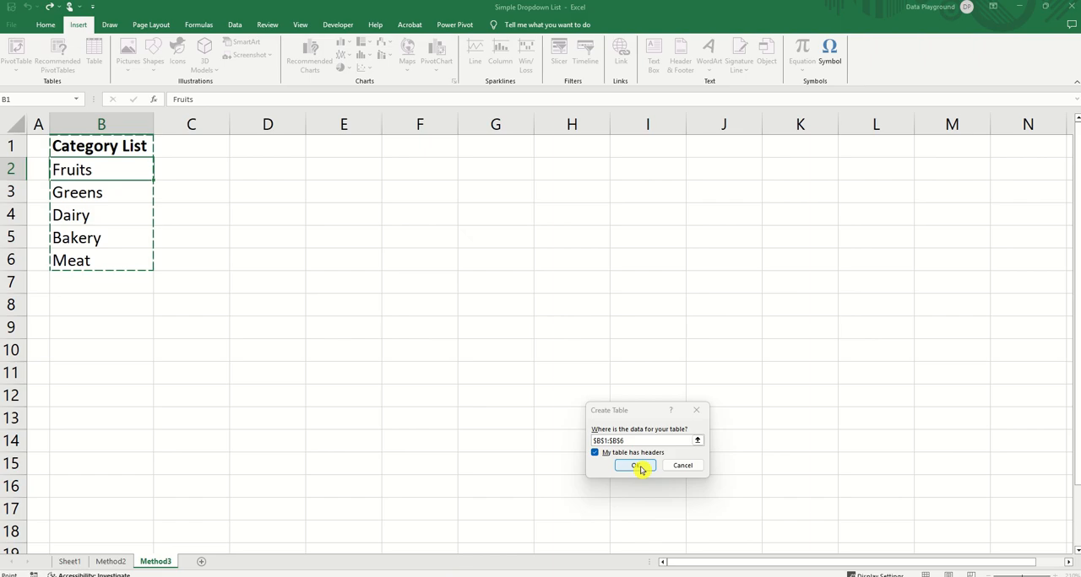
Step: Apply a table style with grey banded rows to the Category List table
click(116, 157)
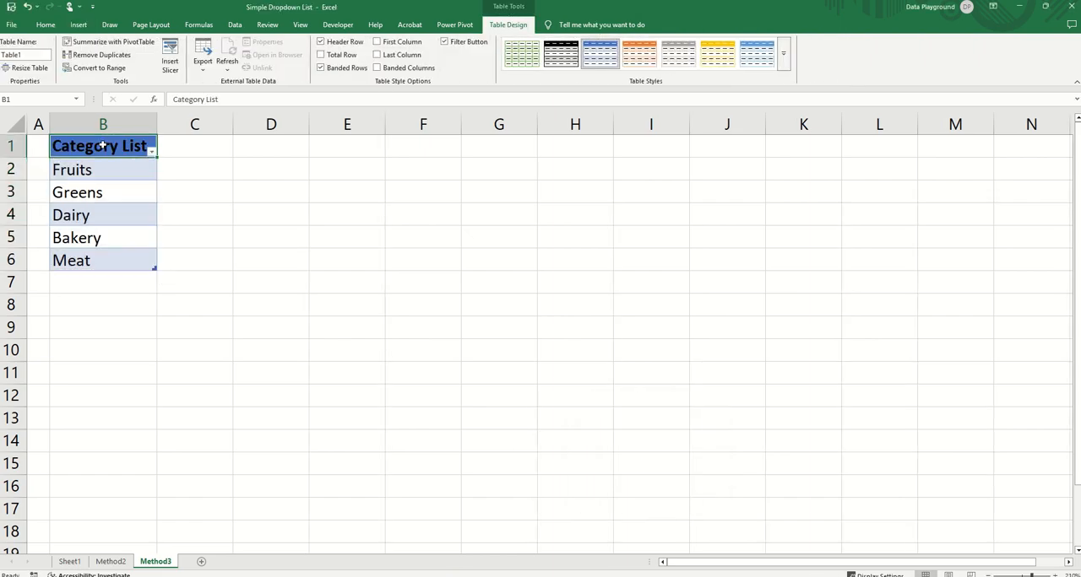
click(785, 67)
click(553, 267)
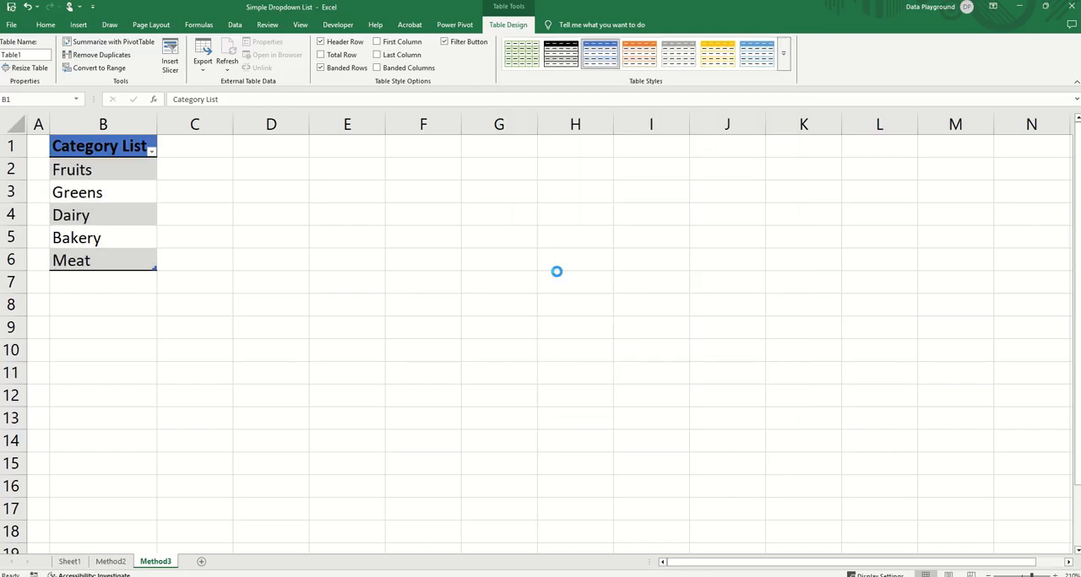
Step: Rename the Category List table on the Method3 sheet as Category
click(95, 175)
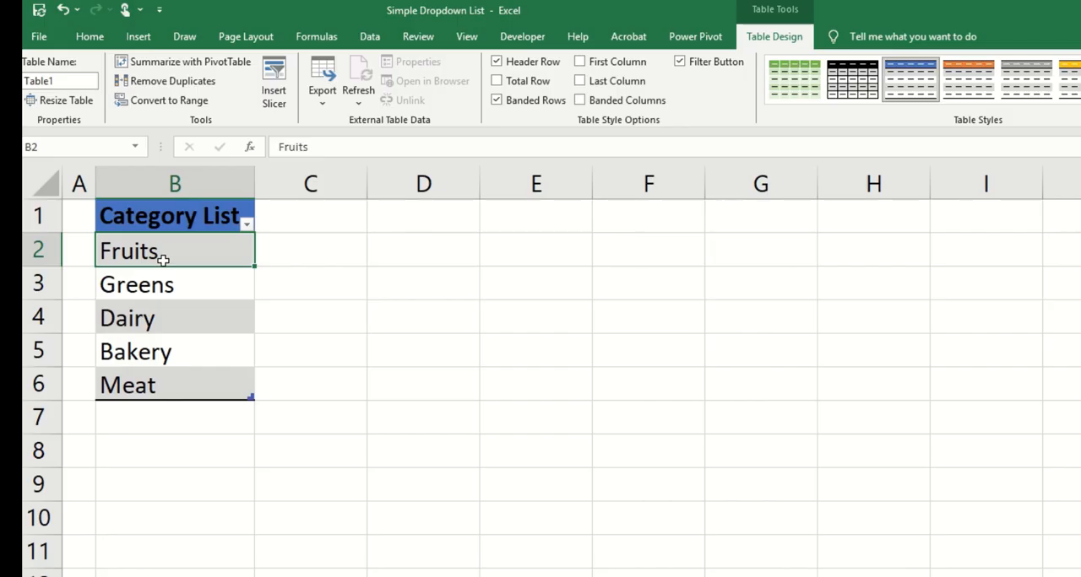
click(72, 80)
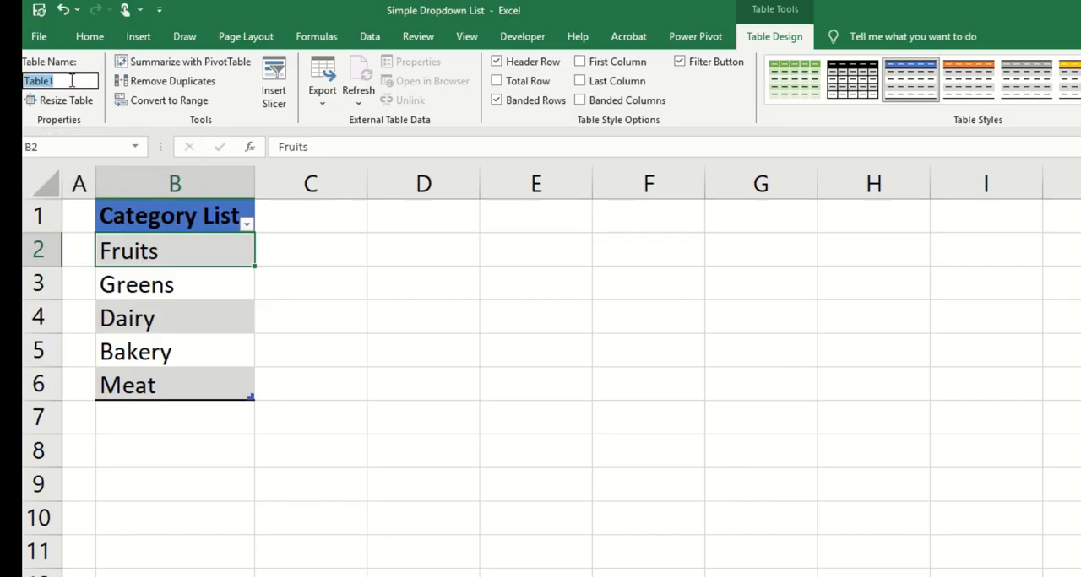
text(Carego)
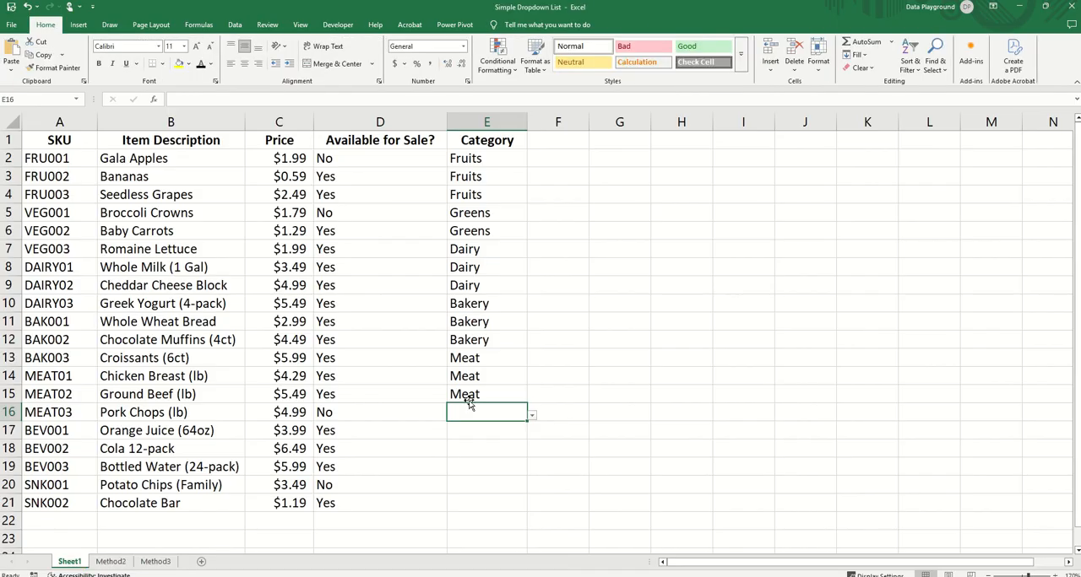
Step: On Sheet1, clear the Category column's data validation from all cells with the same settings and delete the entries in E2:E16
click(477, 390)
click(485, 154)
drag(485, 155, 506, 415)
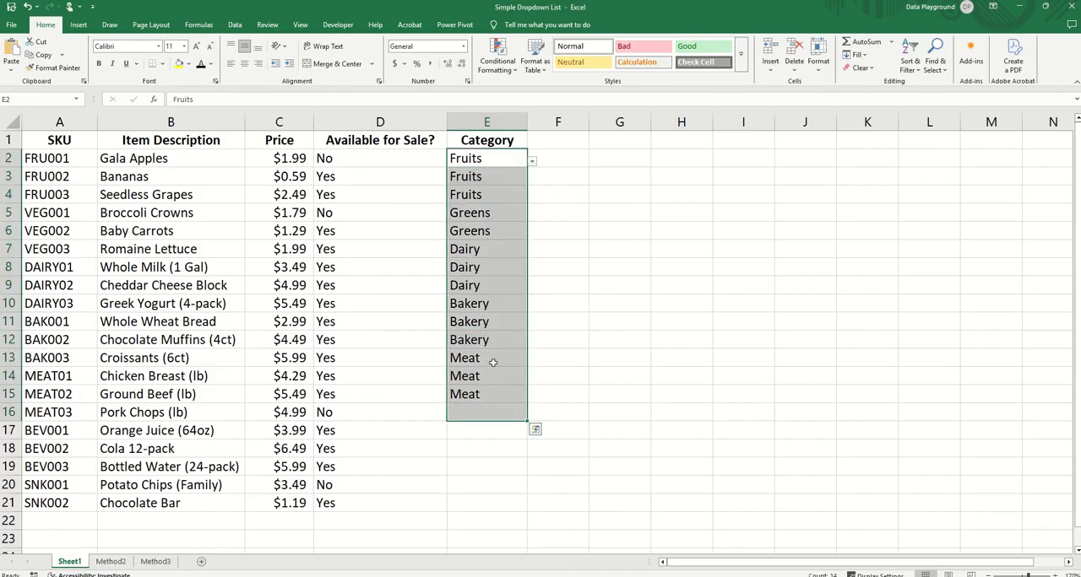
click(235, 25)
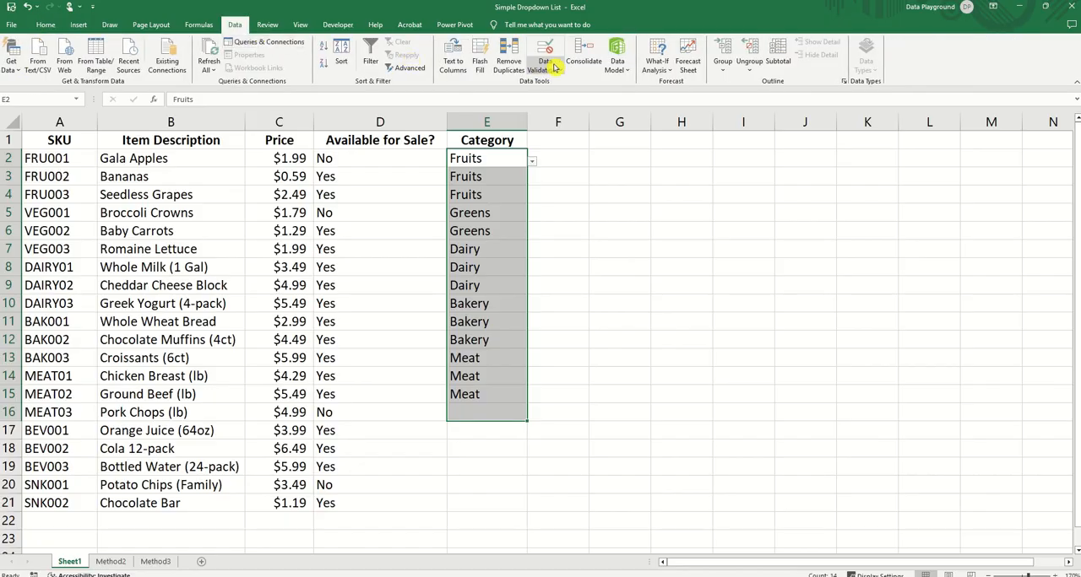
click(548, 68)
click(559, 84)
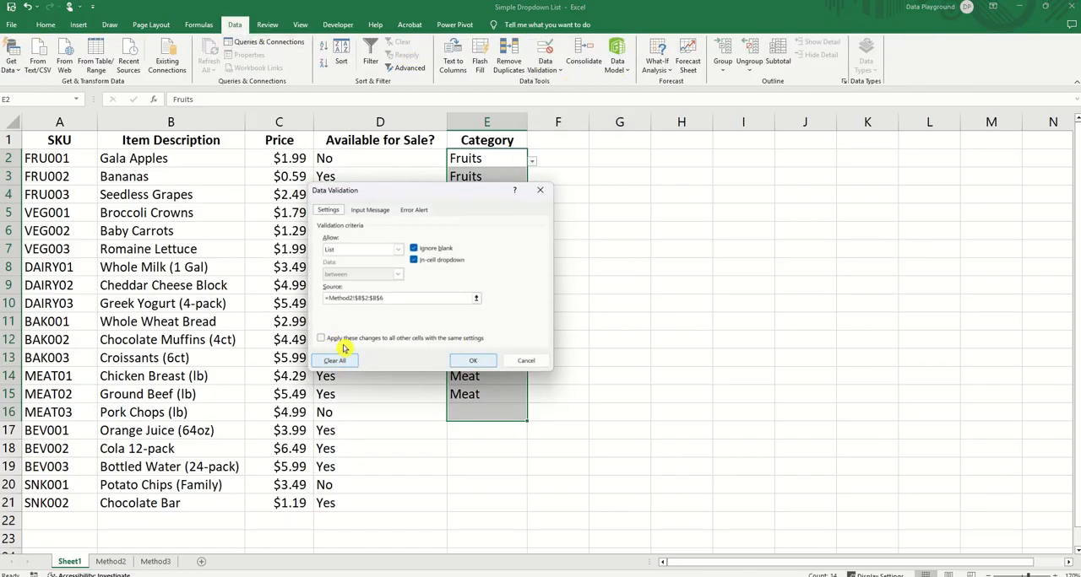
click(322, 339)
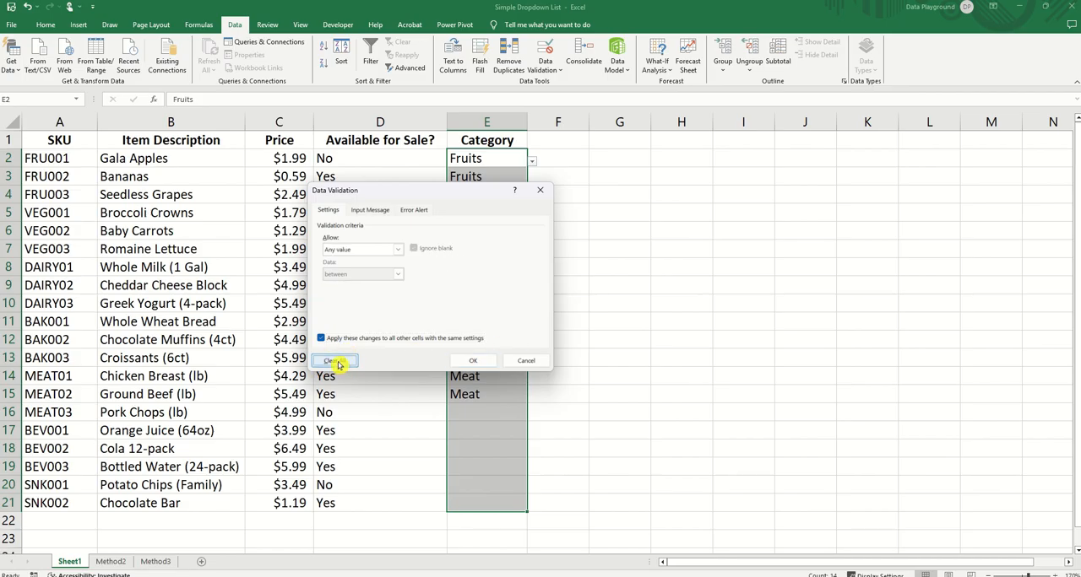
click(471, 361)
drag(493, 158, 480, 411)
key(Delete)
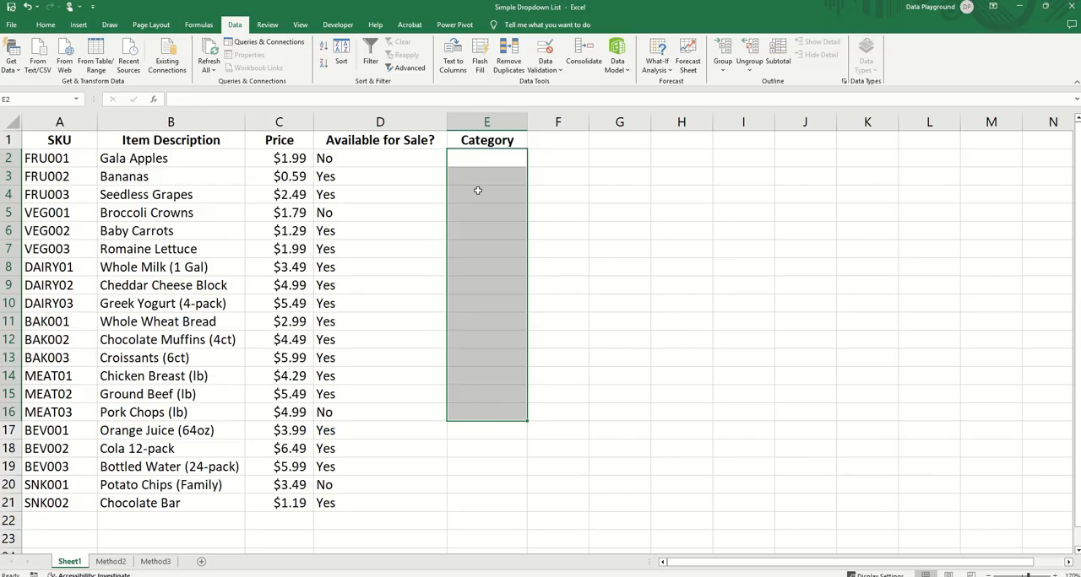
Step: Add a List validation rule to the Category cells E2:E21 with the source =INDIRECT("Category")
drag(482, 159, 464, 502)
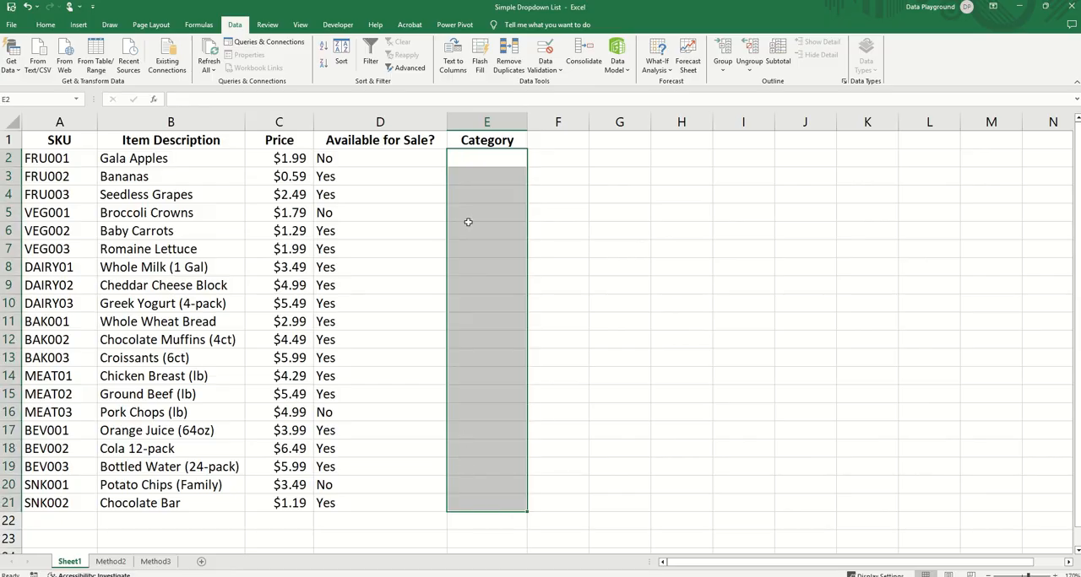
drag(478, 164, 475, 506)
click(547, 49)
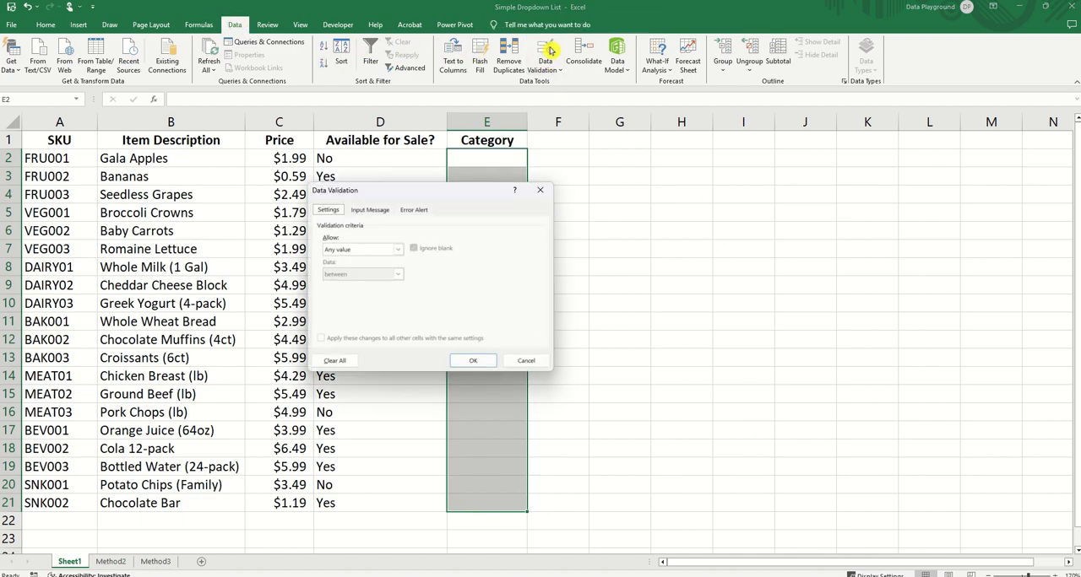
click(363, 252)
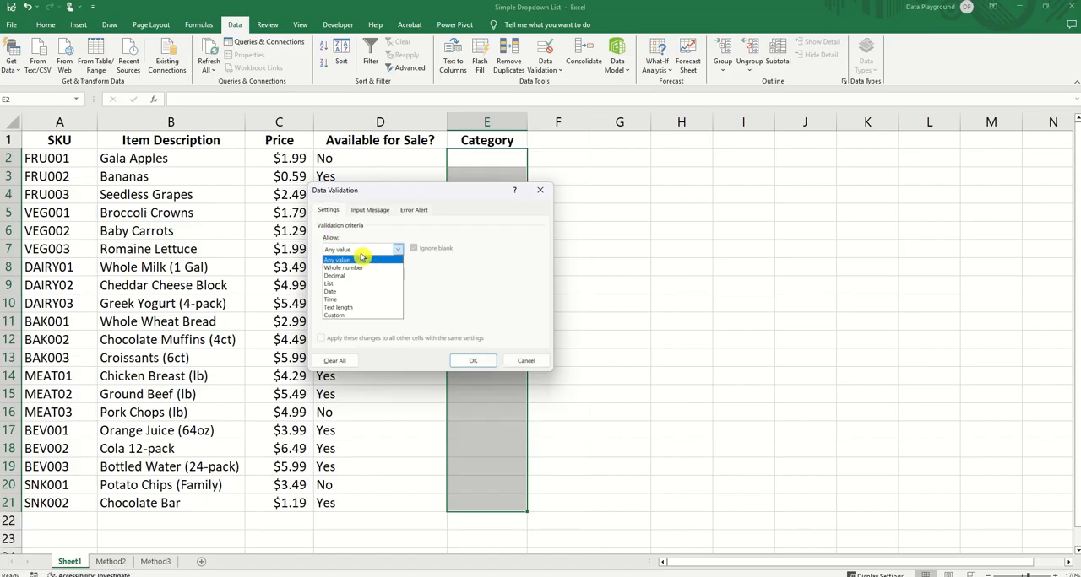
click(356, 290)
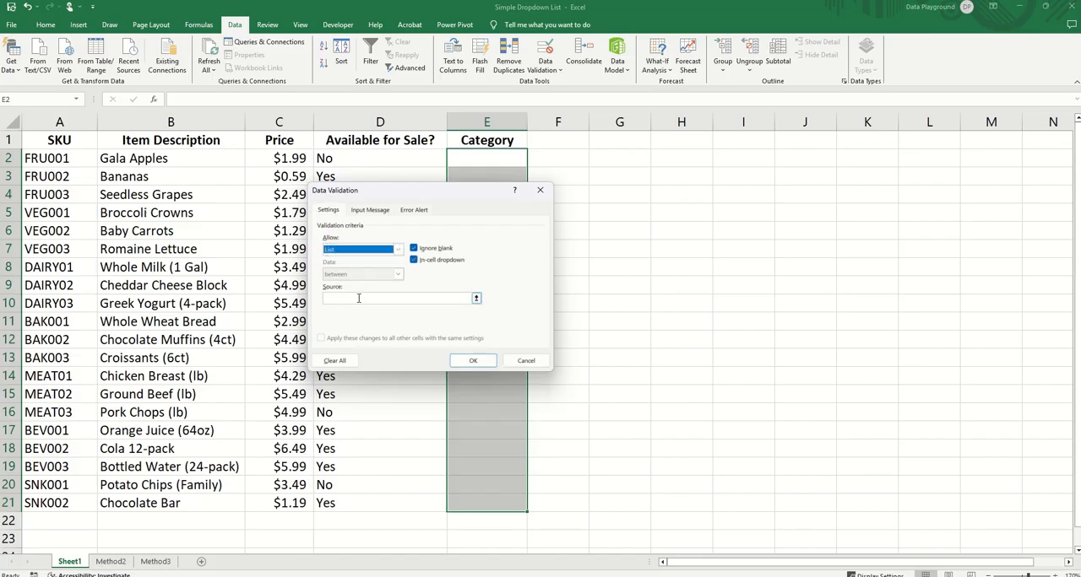
click(341, 298)
text(=INDIRECT("Category)
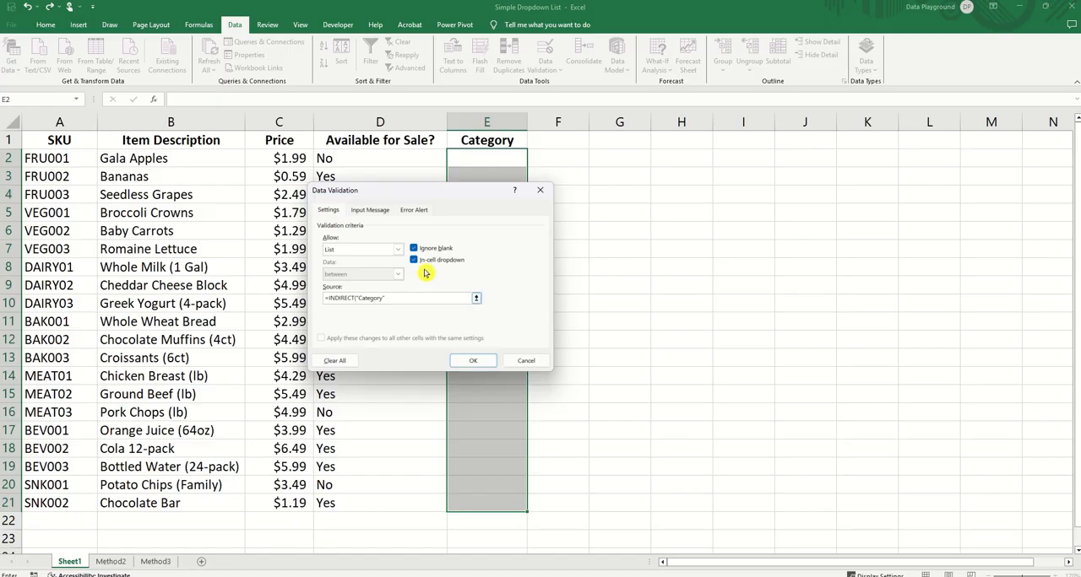
click(475, 362)
Step: Set the categories to Fruits in E2:E4, Greens in E5:E7, Dairy in E8:E10, Bakery in E11:E13 and Meat in E14:E16
click(532, 161)
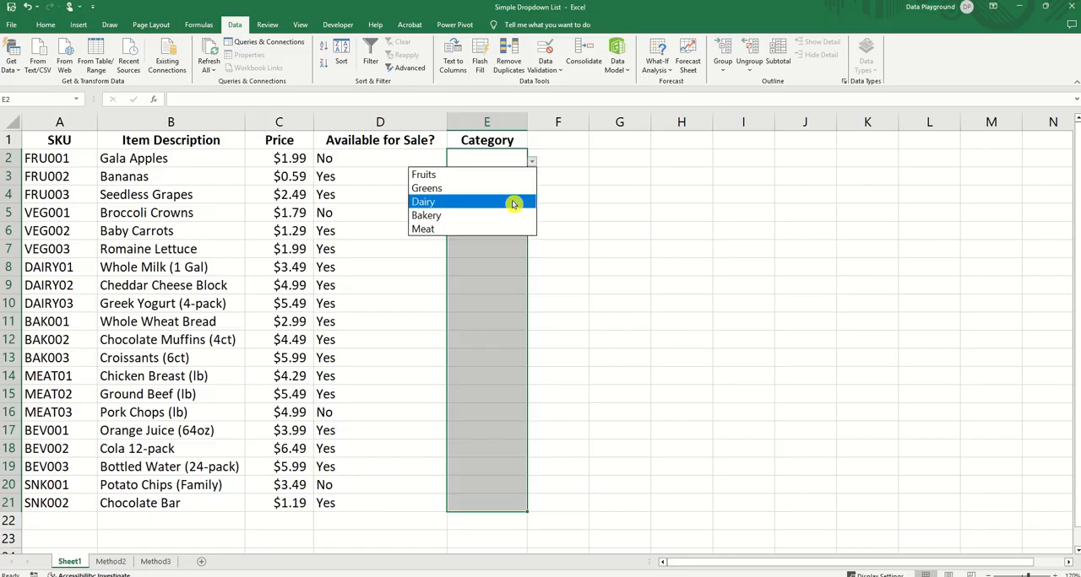
click(465, 176)
click(522, 175)
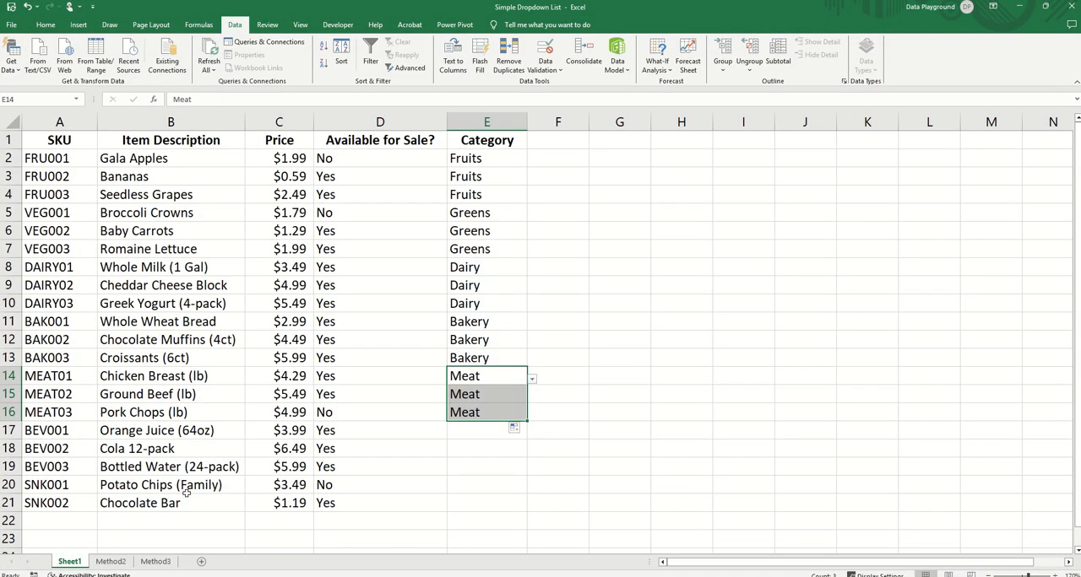
click(388, 471)
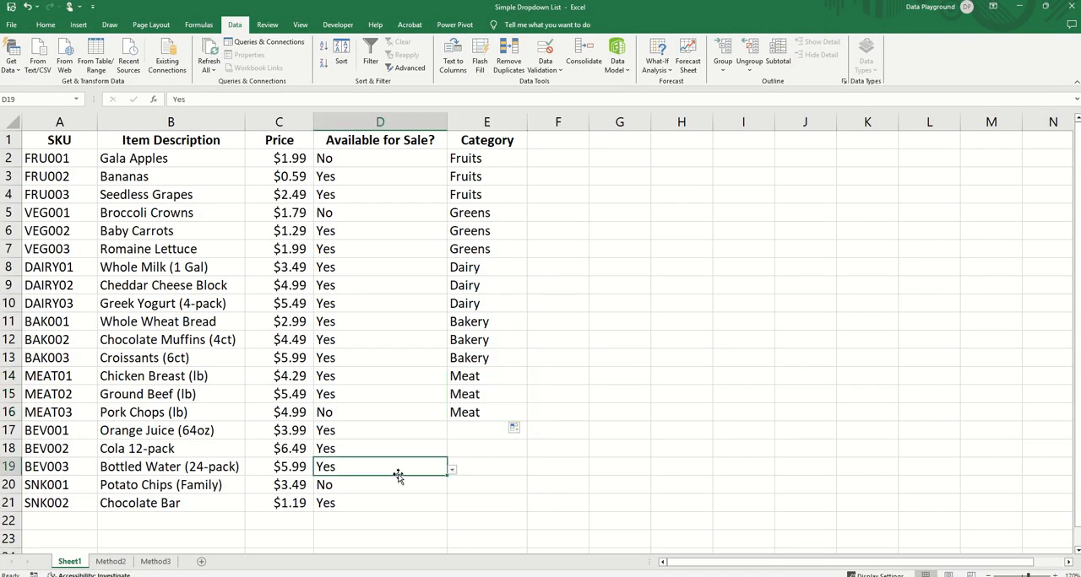
Step: Add Beverages and Snacks to the end of the Category List table on the Method3 sheet, in B7:B8
click(157, 563)
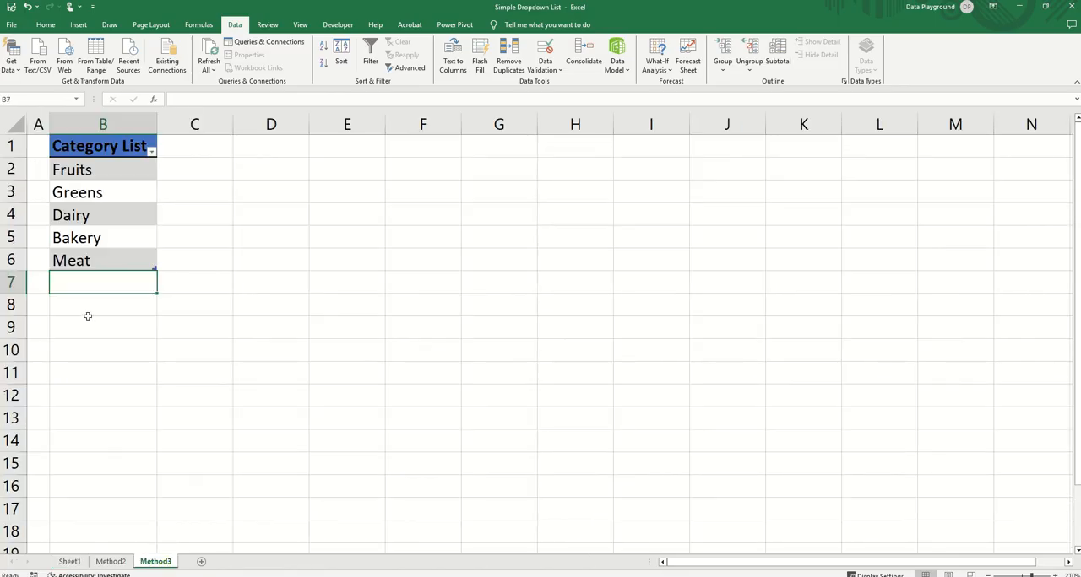
text(Beverage)
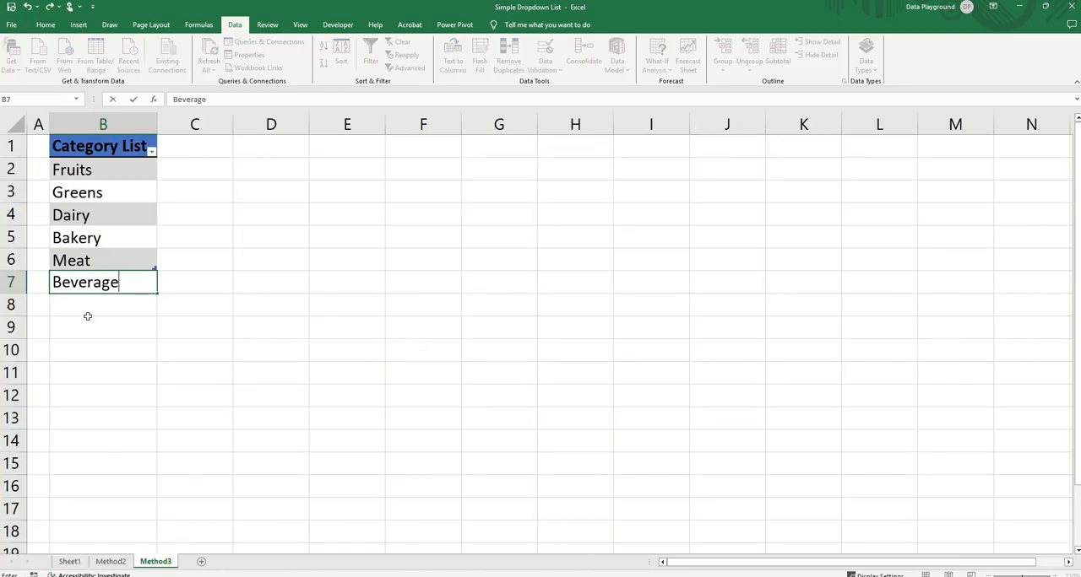
text(s)
key(Return)
text(Sn)
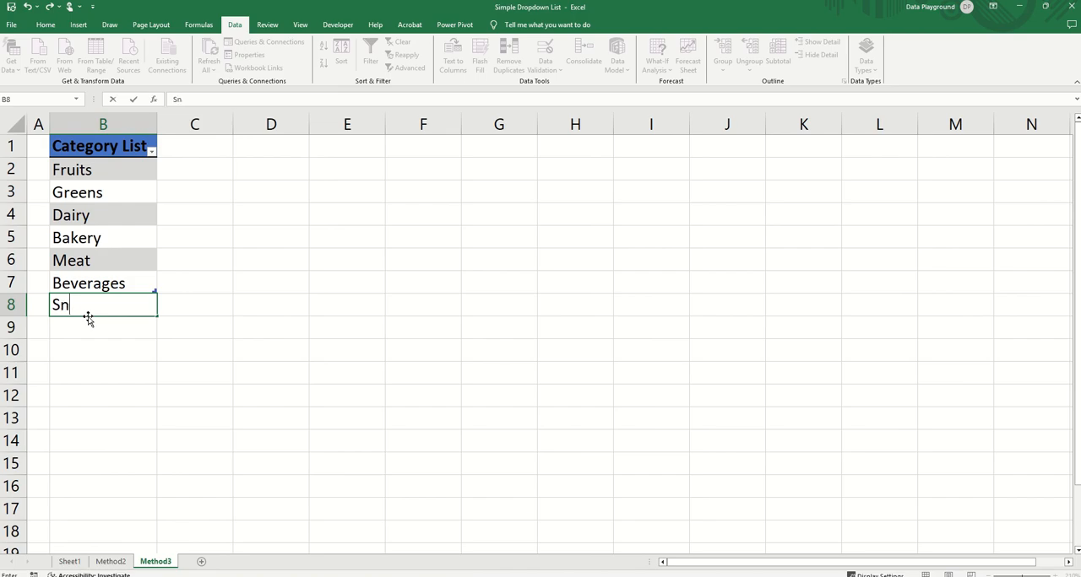
text(acks)
key(Return)
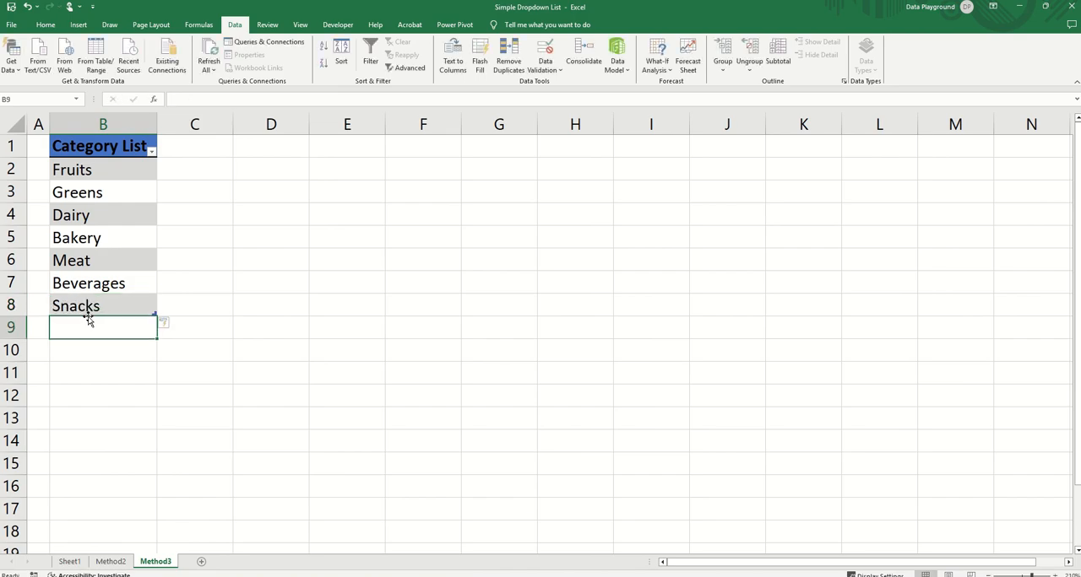
Step: On Sheet1, set the categories to Beverages in E17:E19 and Snacks in E20:E21 from the dropdown list
click(71, 562)
click(496, 432)
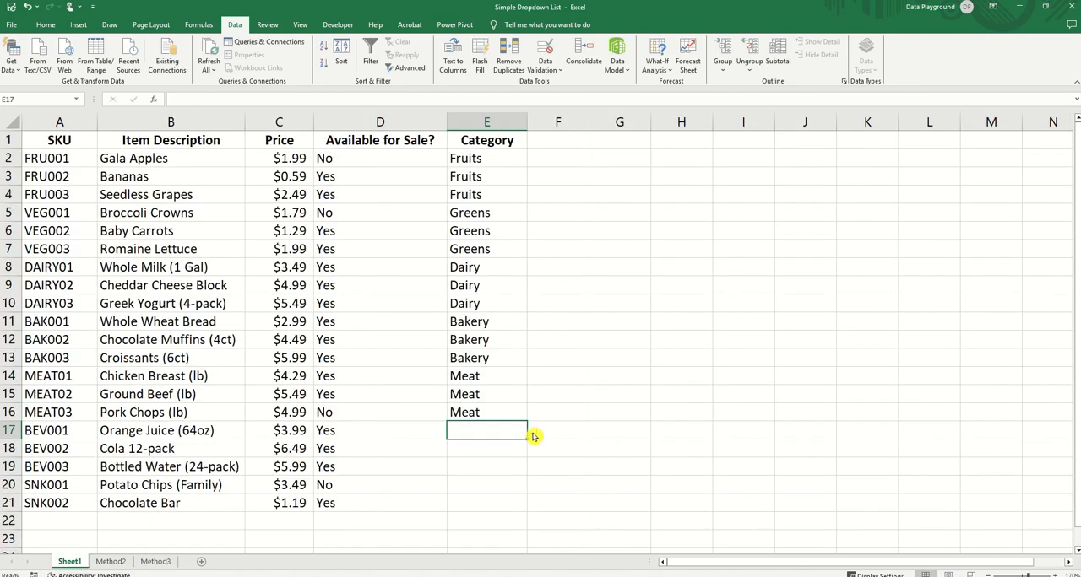
click(532, 435)
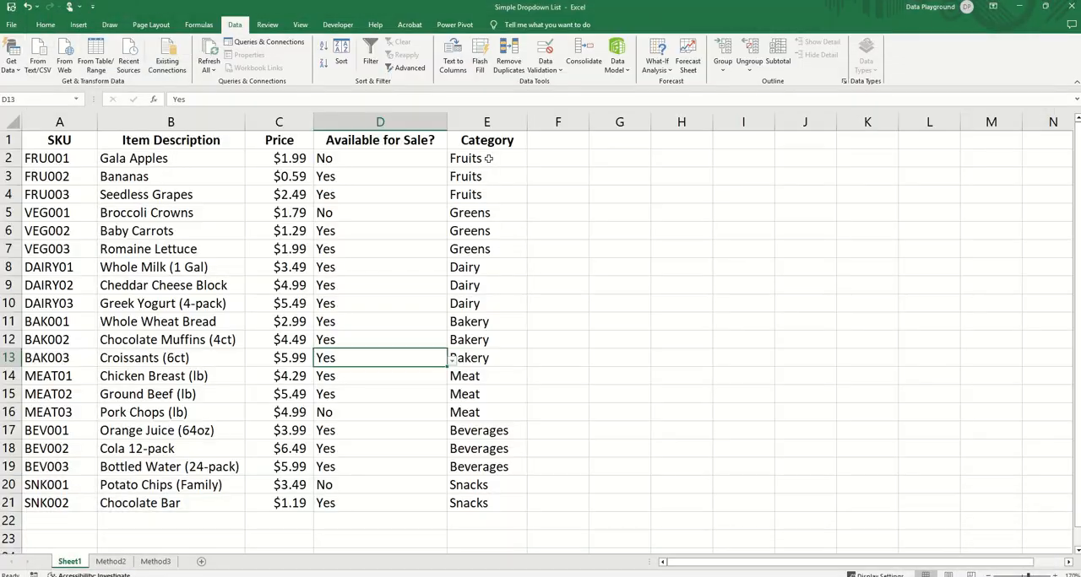
Step: Add a validation input message to E2:E21 titled "Make a selection!" reading "Please choose one of the options from the dropdown list. Typing is not allowed."
drag(497, 158, 501, 498)
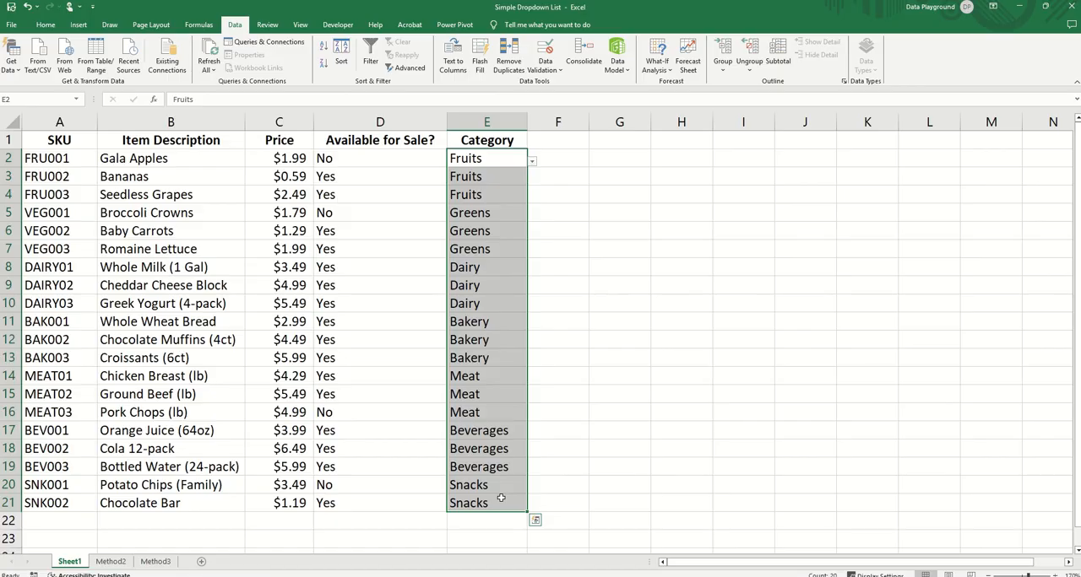
click(546, 53)
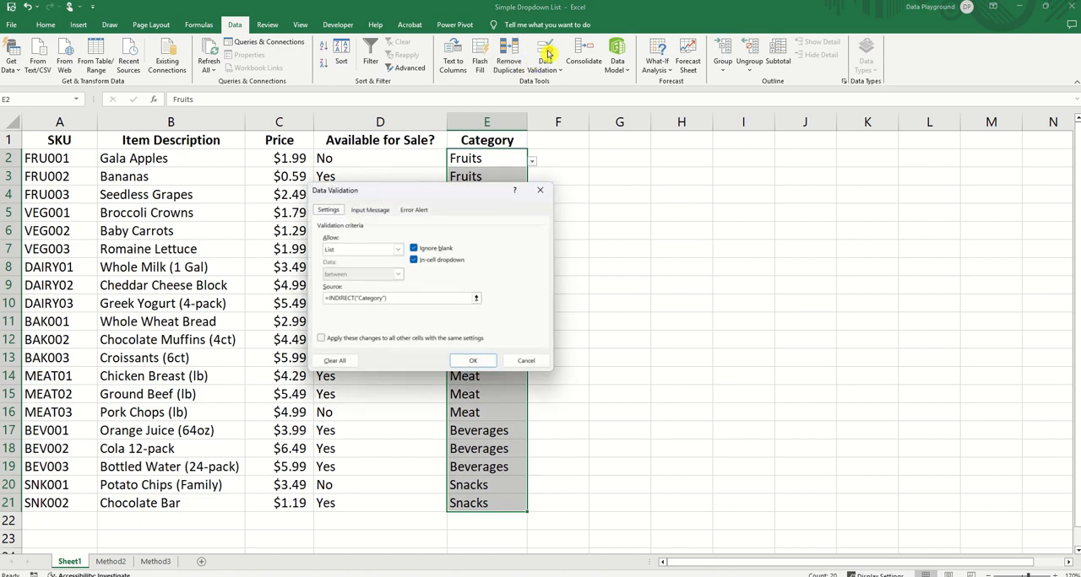
click(367, 215)
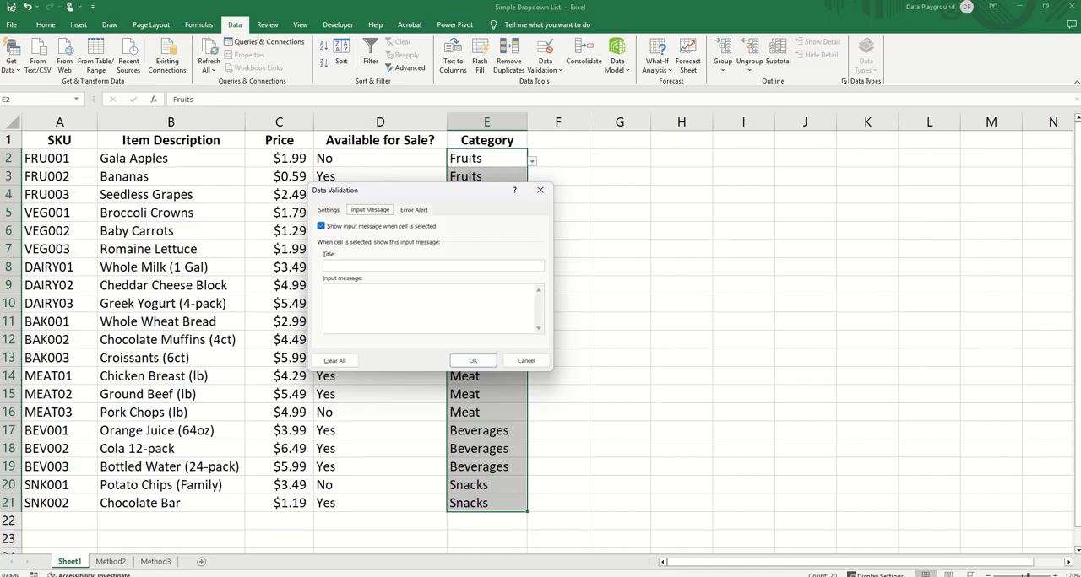
click(353, 266)
text(Make a selection!)
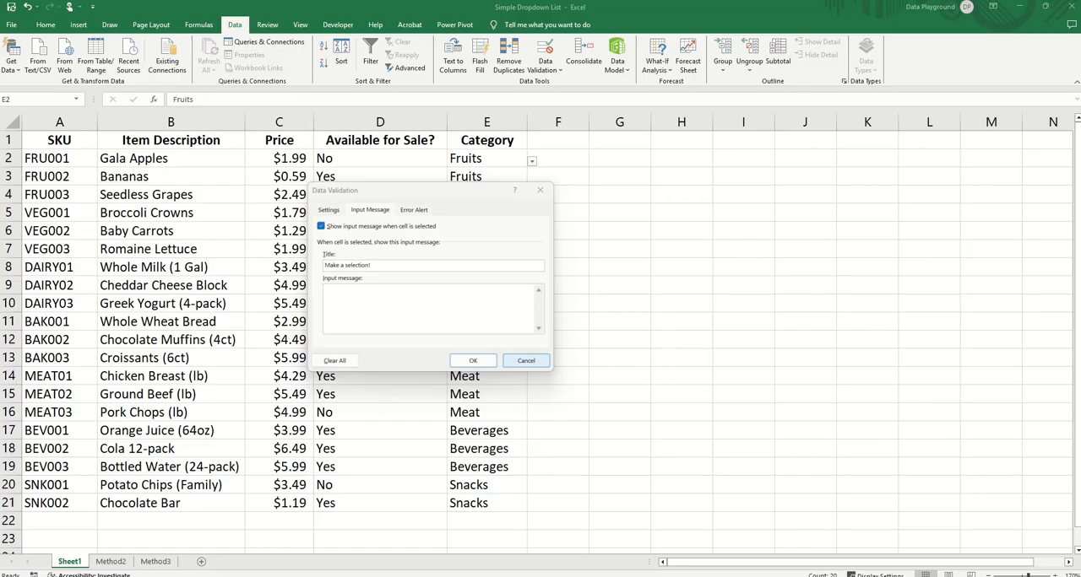
click(352, 297)
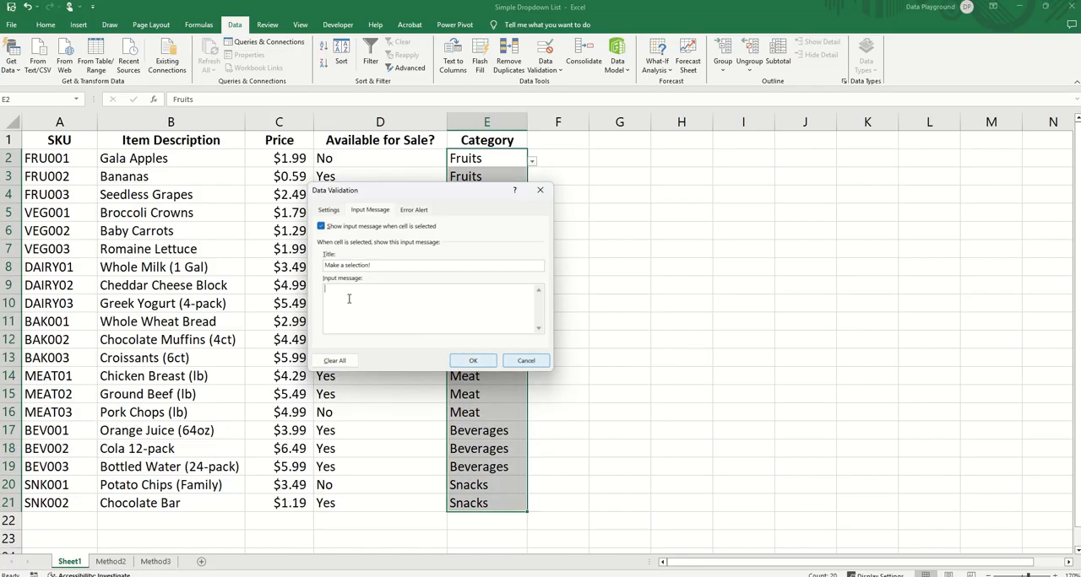
text(Please choose one of the options from the dropdown list. Typing is not allowed.)
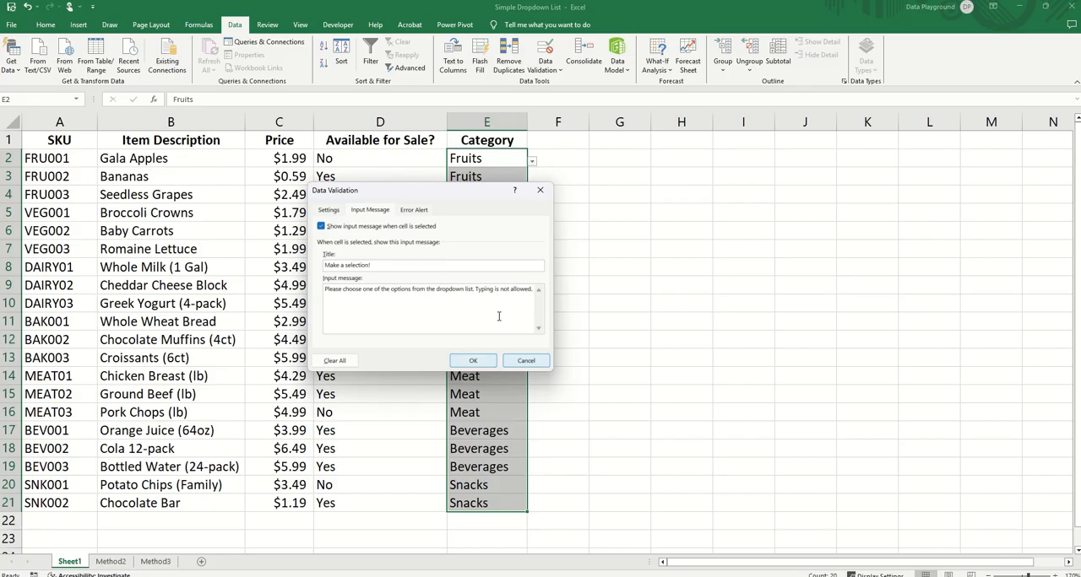
click(474, 362)
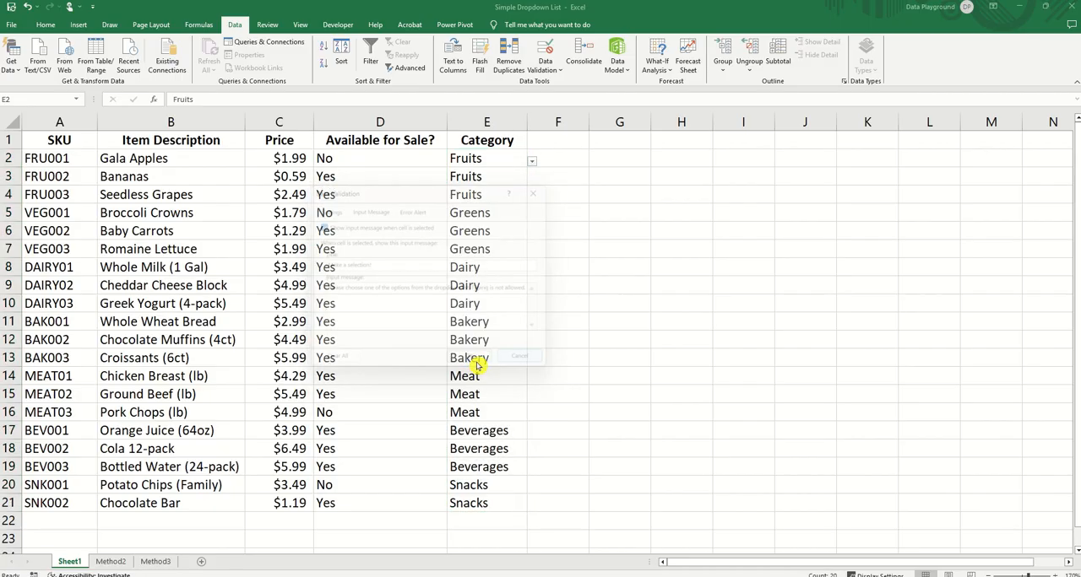
Step: Check the input message on several Category cells, including E2, E9 and E16
click(382, 488)
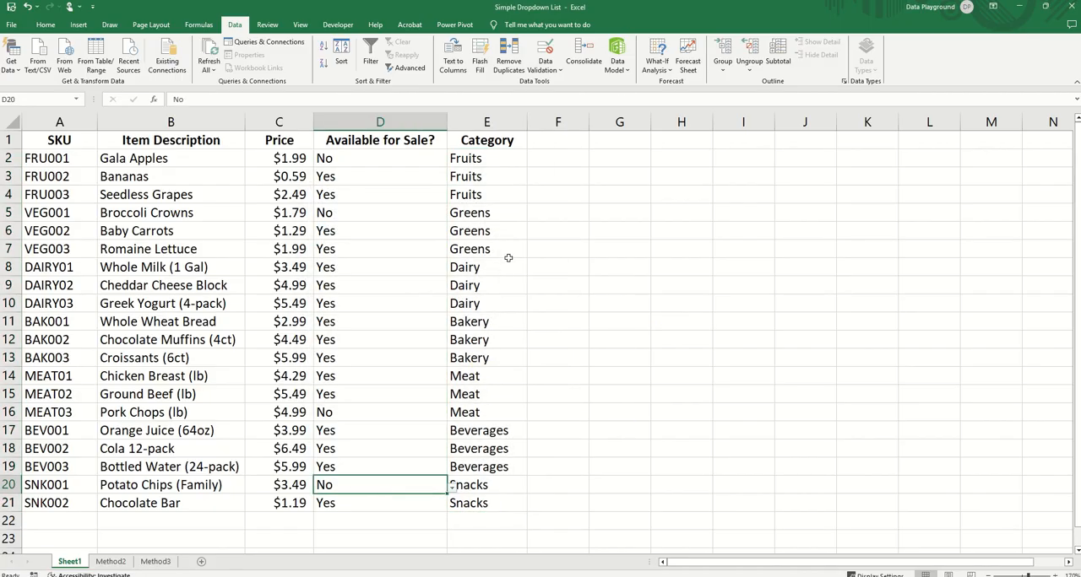
click(510, 162)
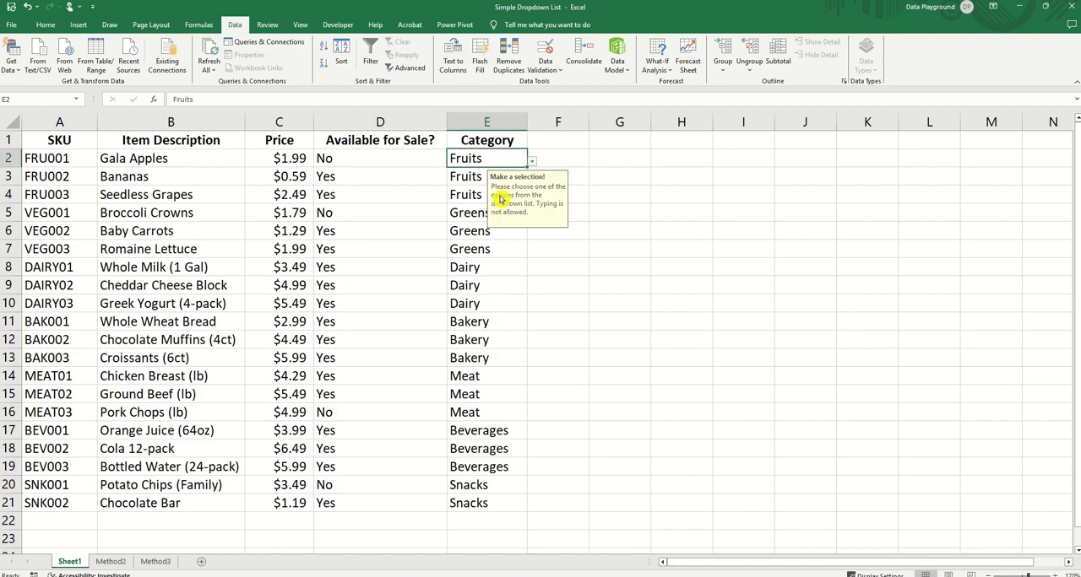
click(494, 286)
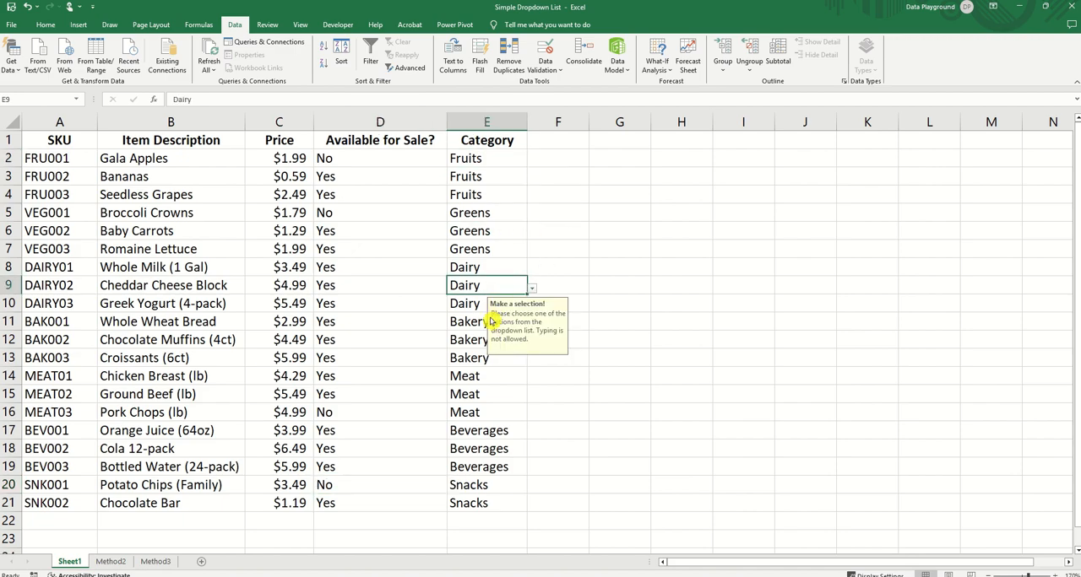
click(473, 411)
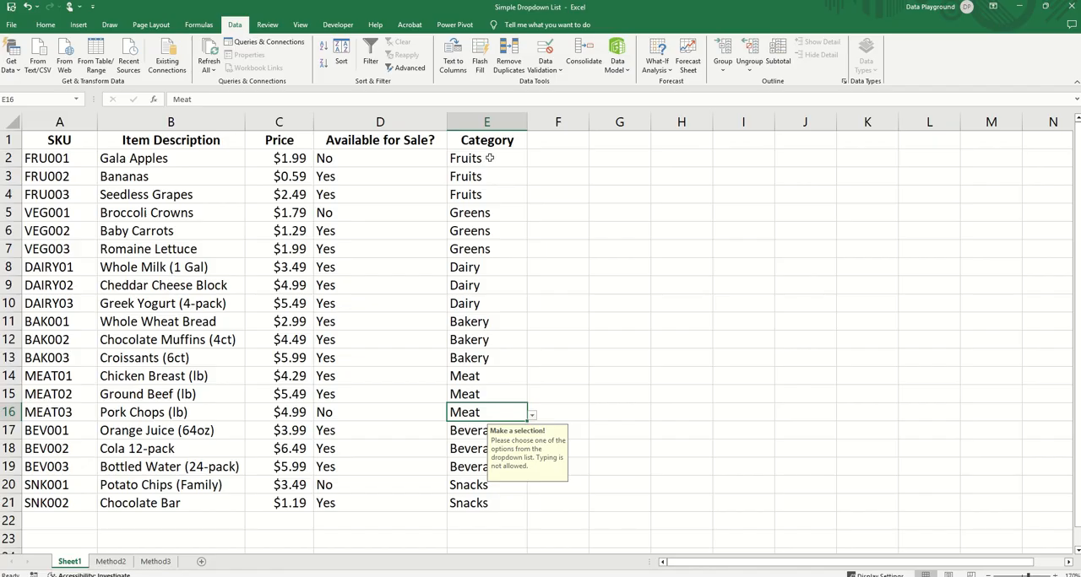
Step: Open the error alert settings in the data validation of the Category cells E2:E21
drag(492, 158, 494, 508)
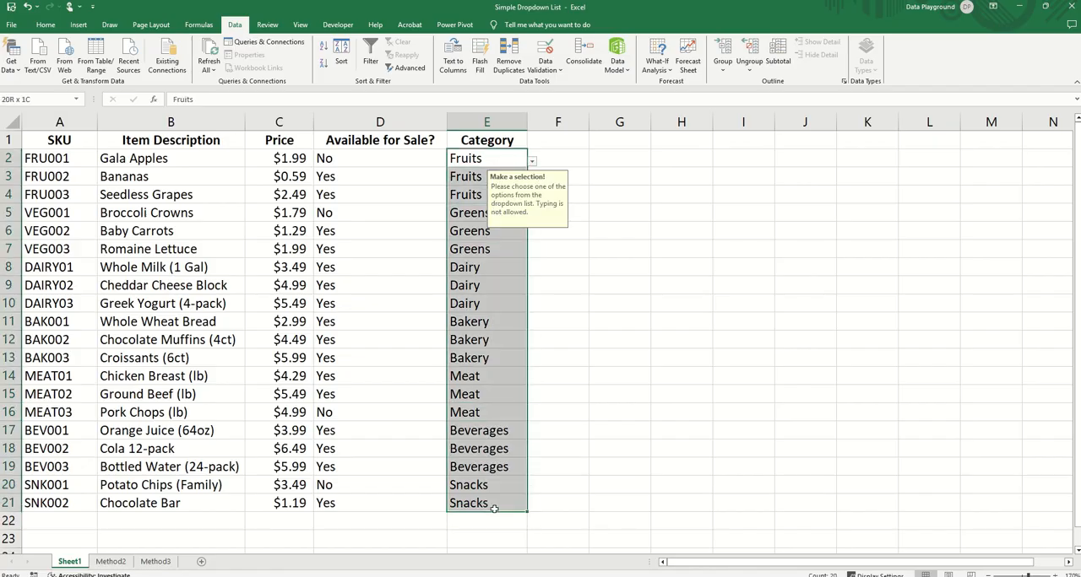
click(545, 53)
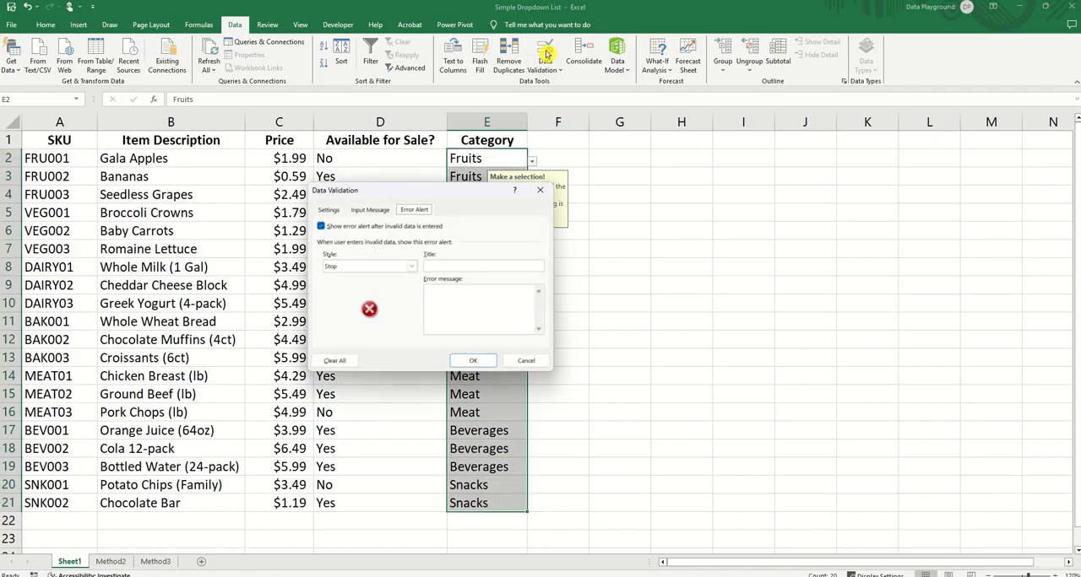
click(369, 211)
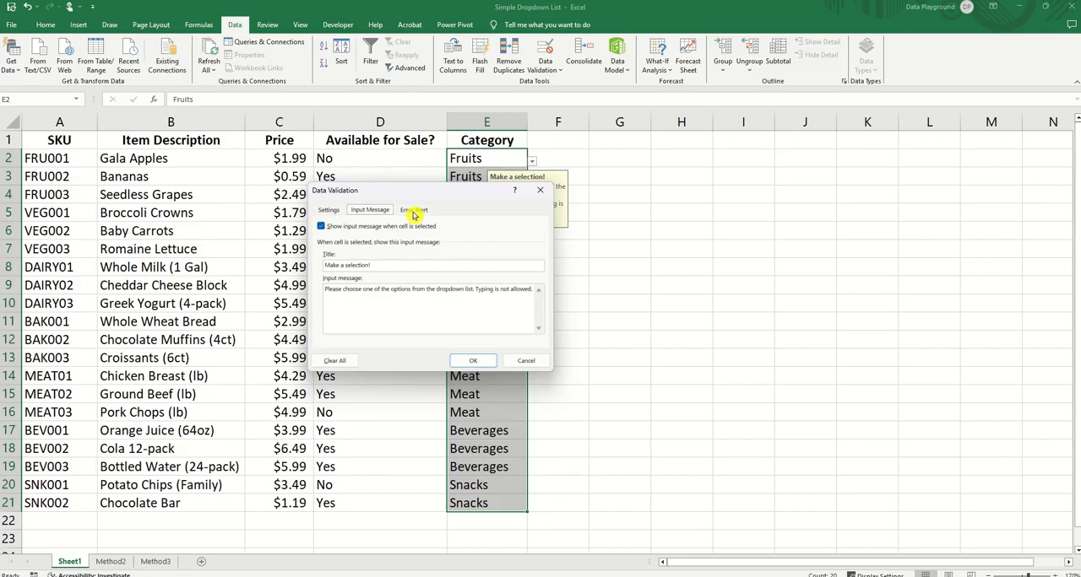
click(416, 211)
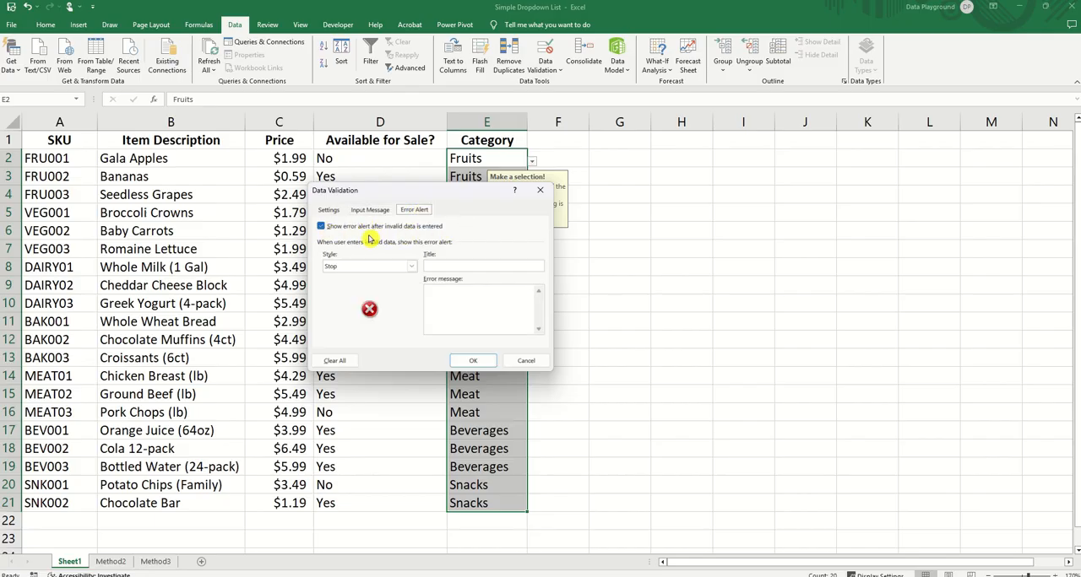
Step: Try switching the error alert off and on, and cycle its style through Warning and Information back to Stop
click(320, 228)
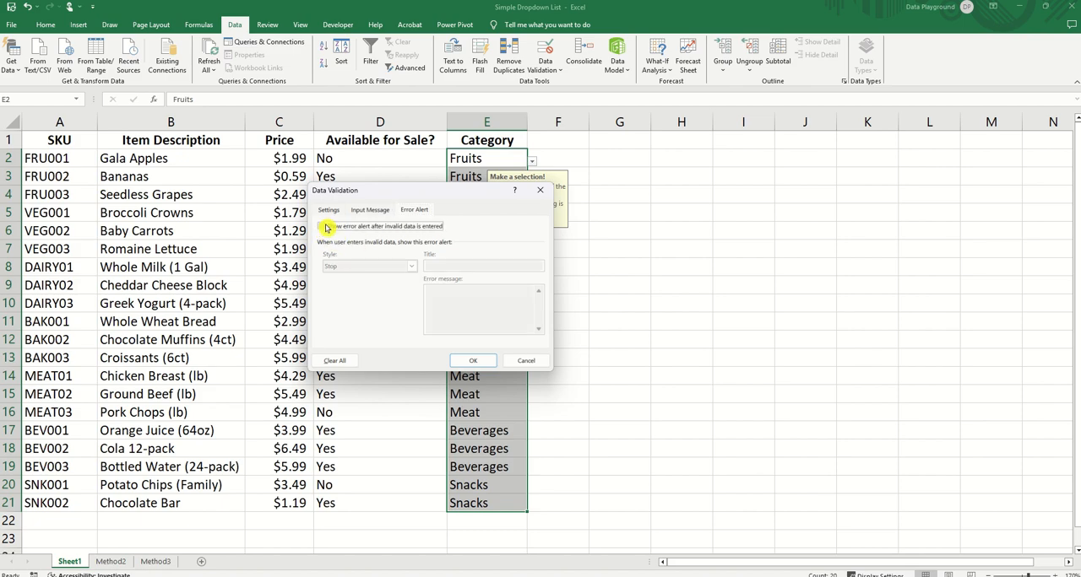
click(321, 227)
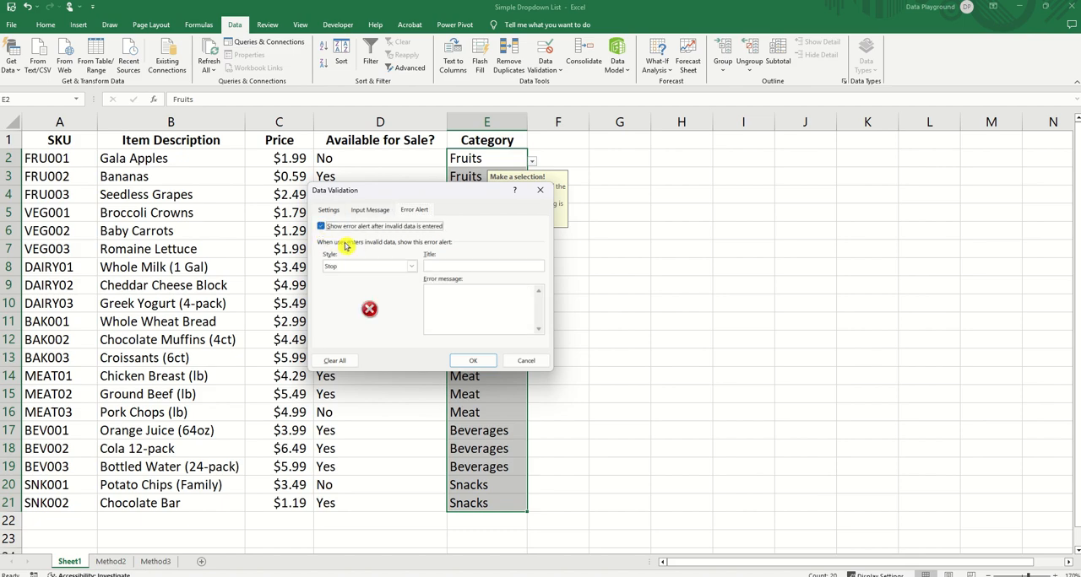
click(409, 267)
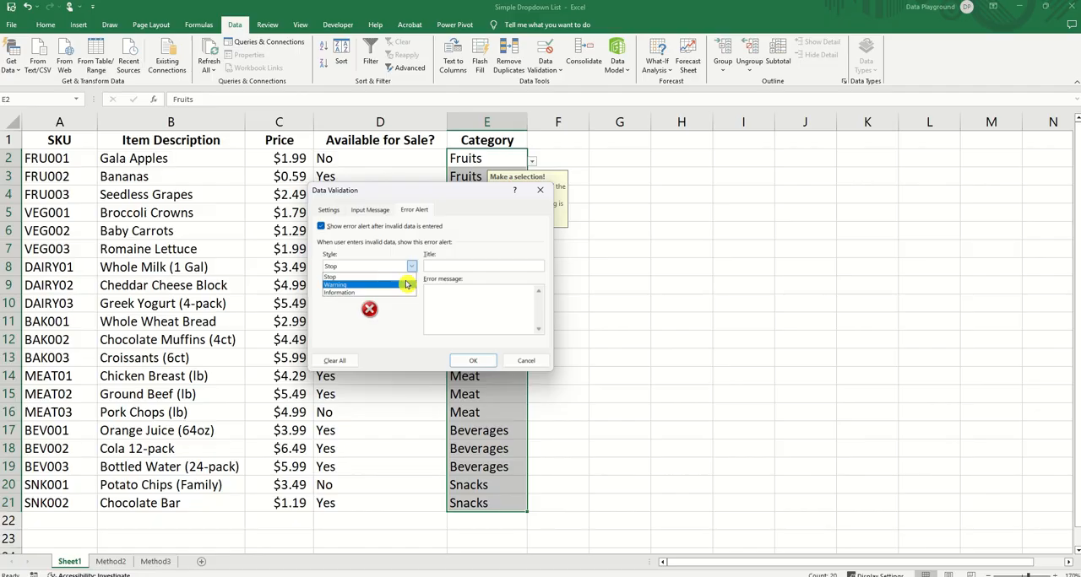
click(406, 286)
click(408, 266)
click(395, 292)
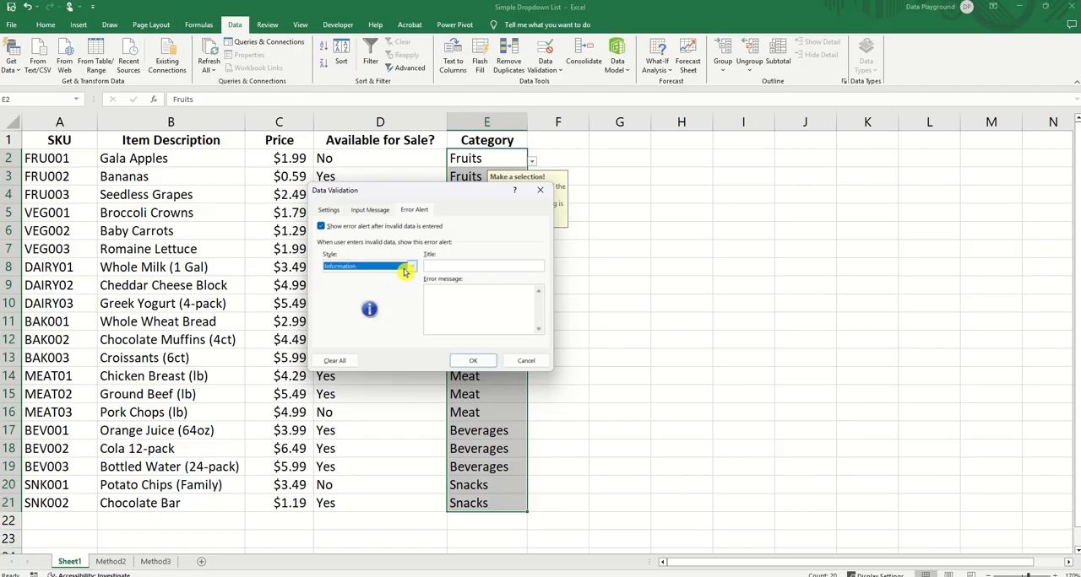
click(409, 267)
click(381, 279)
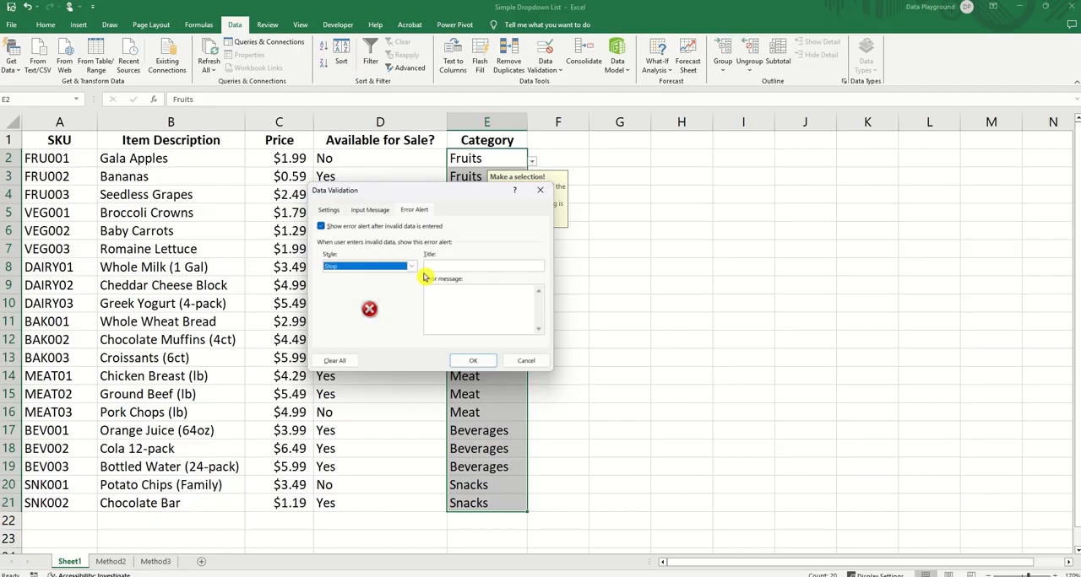
Step: Give the Category cells' Stop alert the title "Invalid Entry" and the message "Oops! Please select a valid option from the dropdown list only"
click(429, 268)
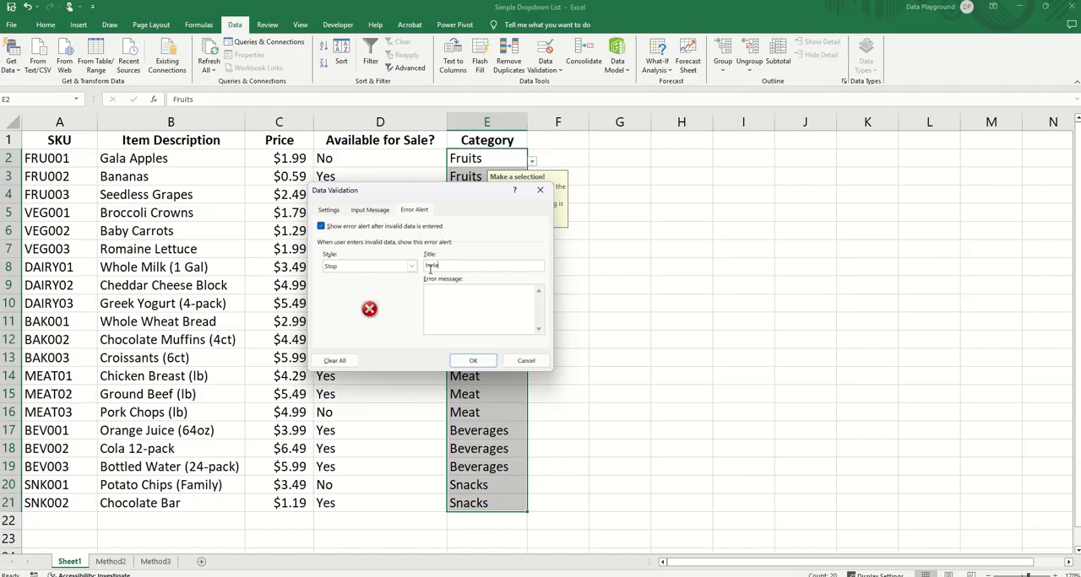
key(BackSpace)
key(BackSpace)
key(BackSpace)
key(BackSpace)
text(valid Entry)
text(Oops! Please select a valid option from the dropdown list only.)
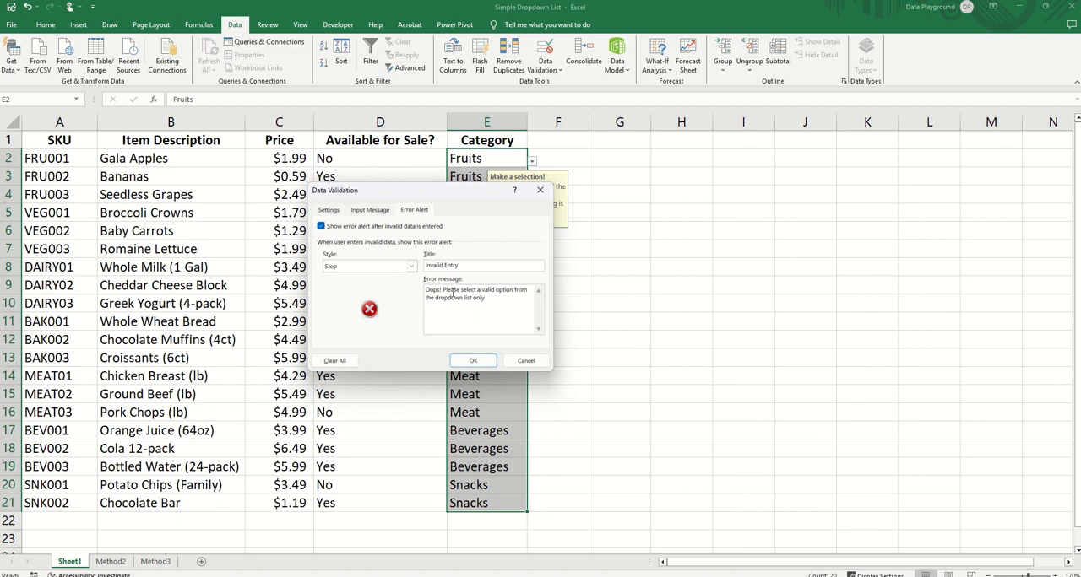
click(477, 362)
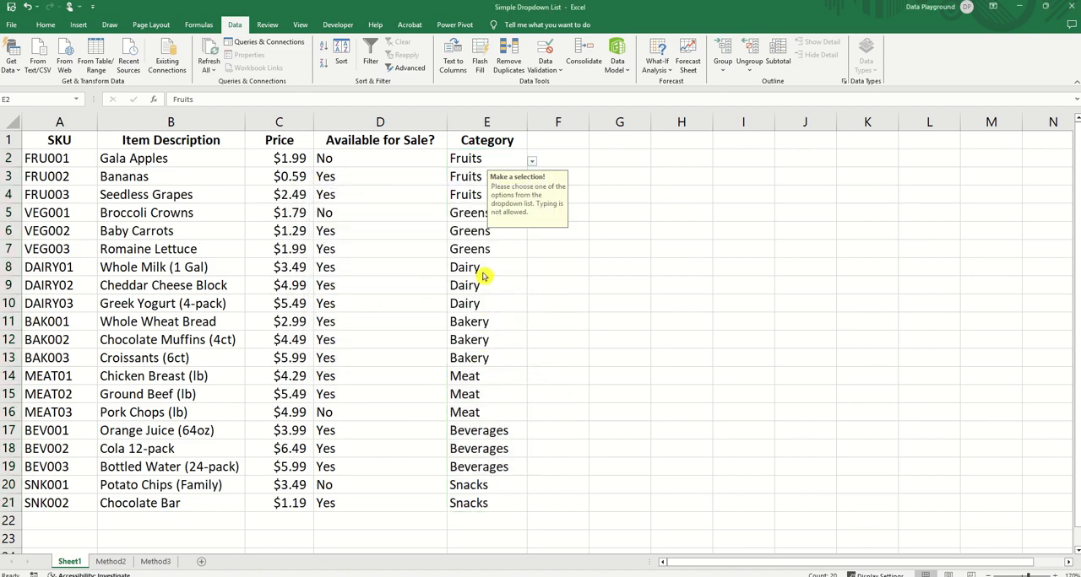
Step: Test the error alert by trying to enter Apple in Category cell E8, and cancel the entry
click(481, 266)
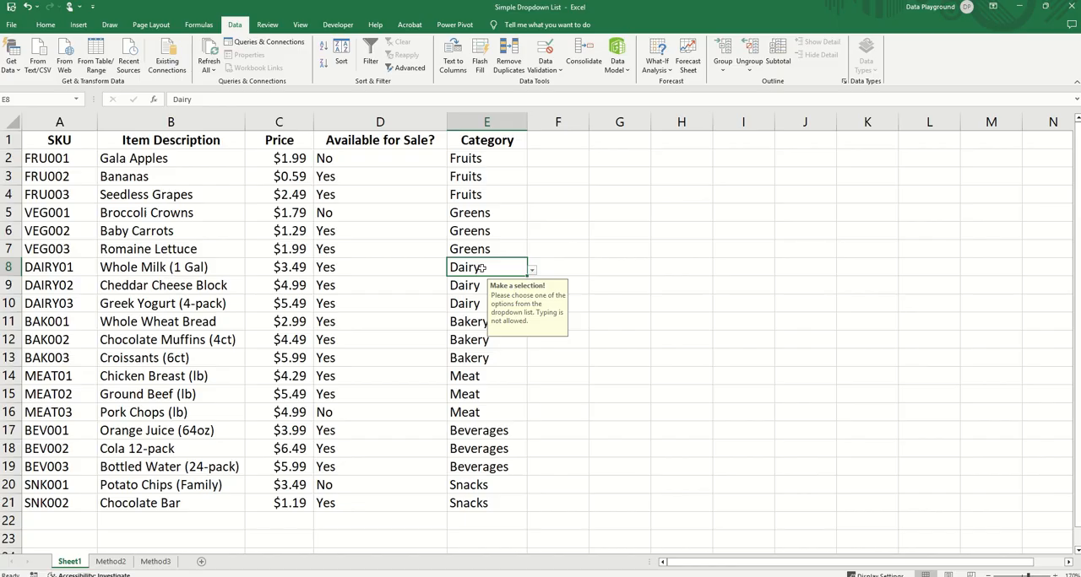
text(Apple)
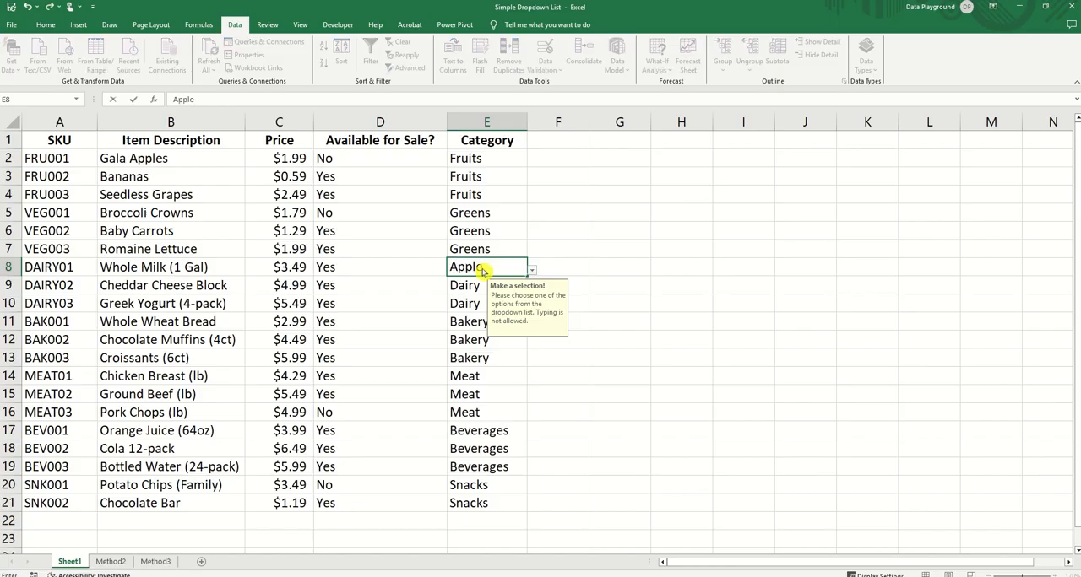
key(Return)
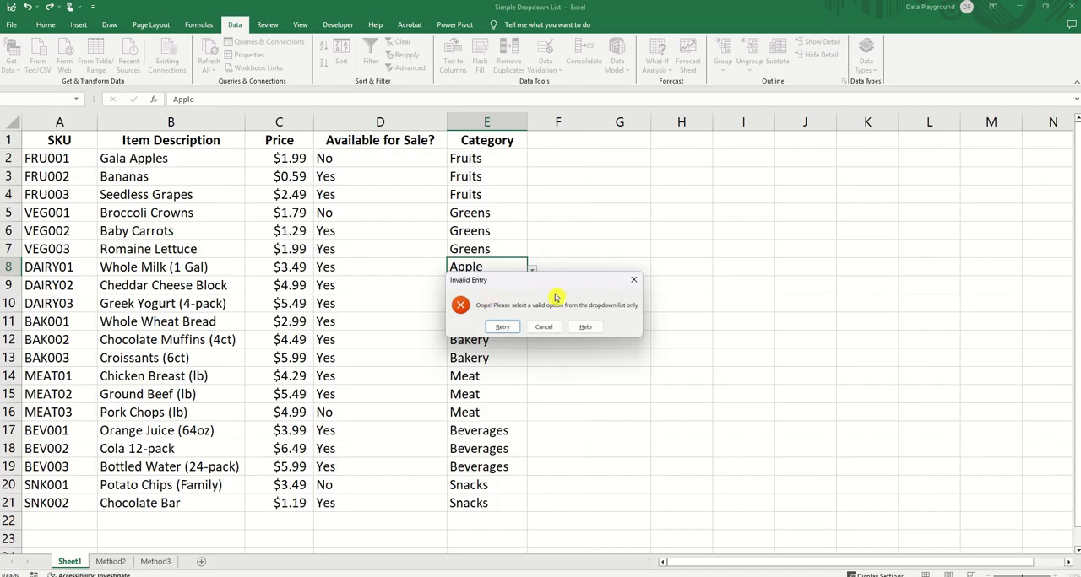
click(545, 327)
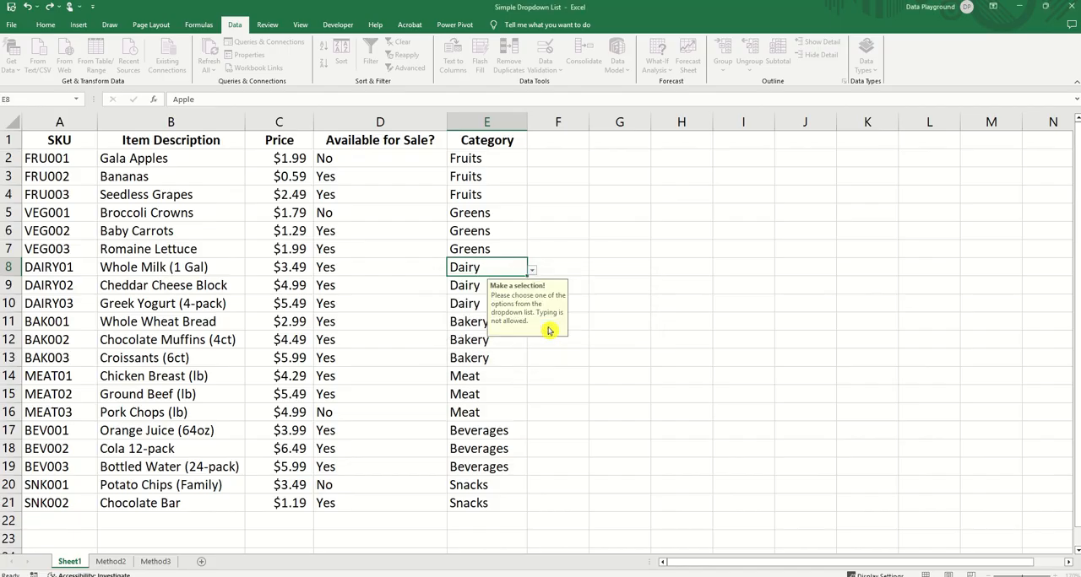